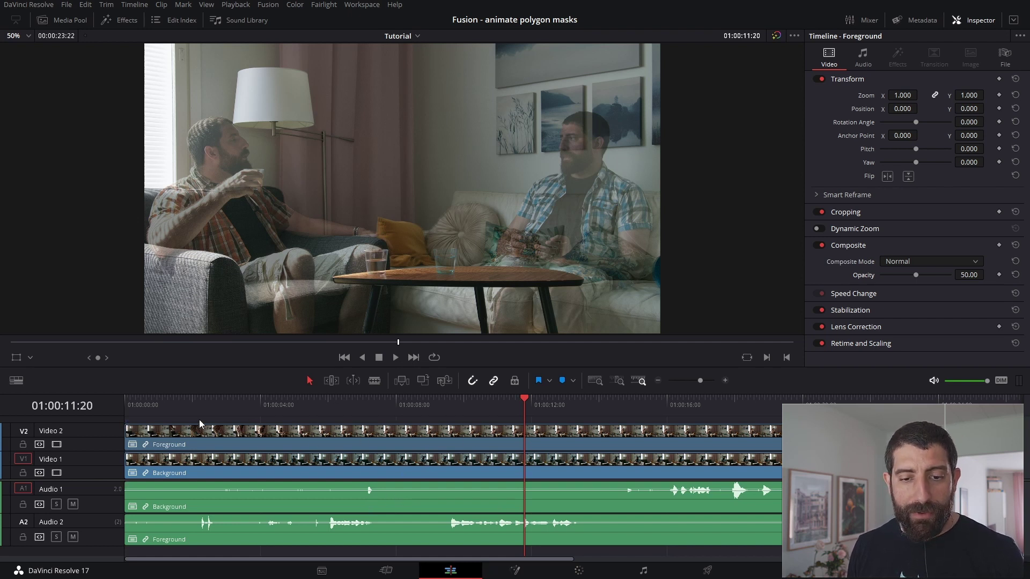
Step: Play back the two overlaid takes from near the start of the clips
{"action": "left_click", "coordinate": [203, 399]}
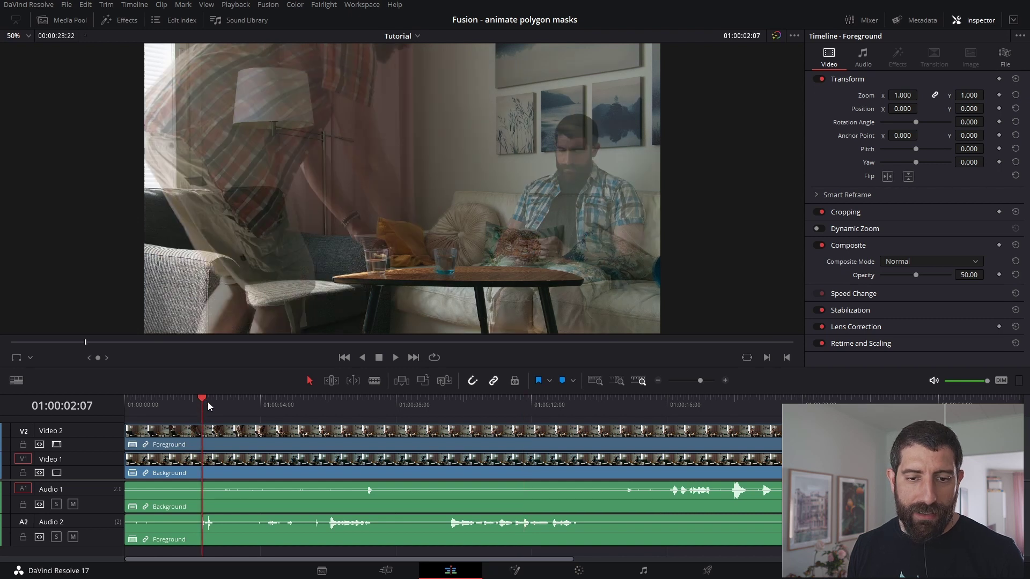
{"action": "key", "text": "space"}
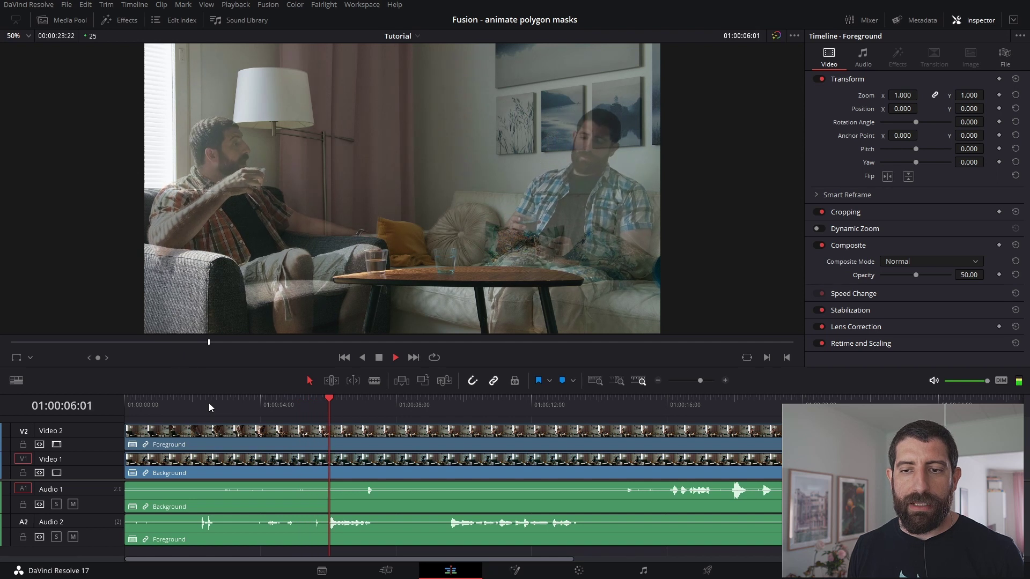
{"action": "key", "text": "space"}
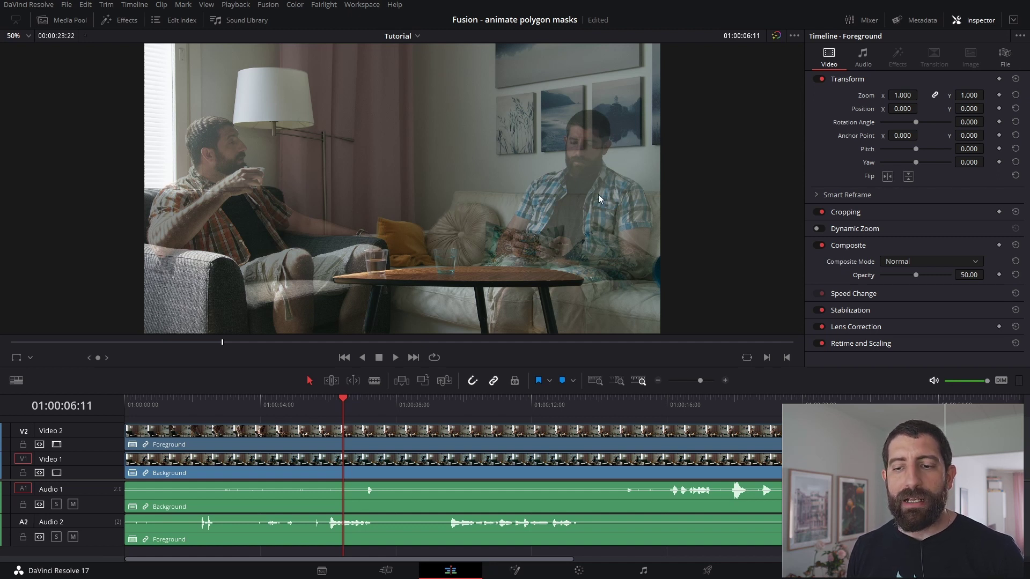
Step: At 01:00:08:09, raise the Foreground clip's opacity to 100 and save the project
{"action": "left_click", "coordinate": [485, 409]}
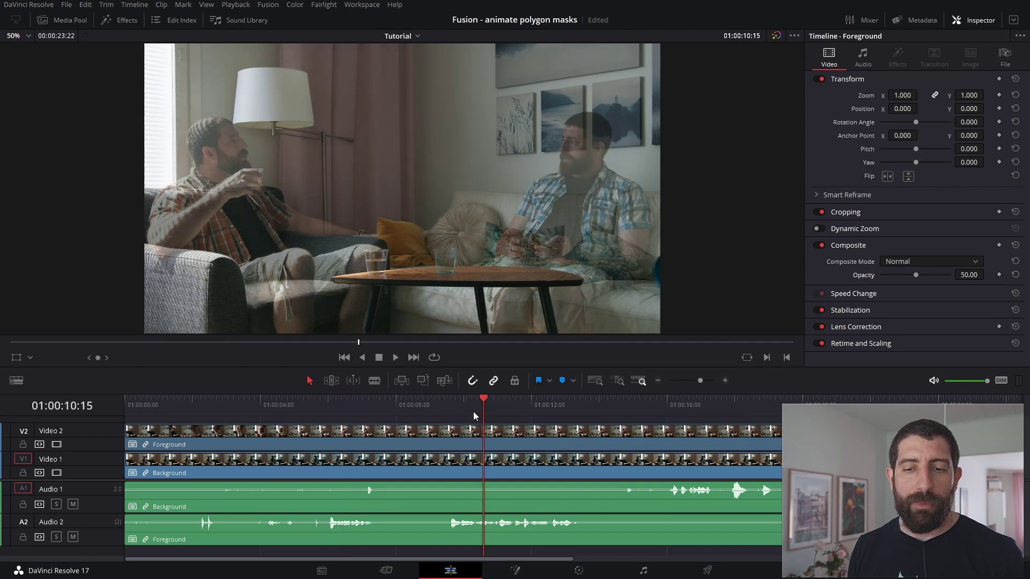
{"action": "left_click", "coordinate": [407, 408]}
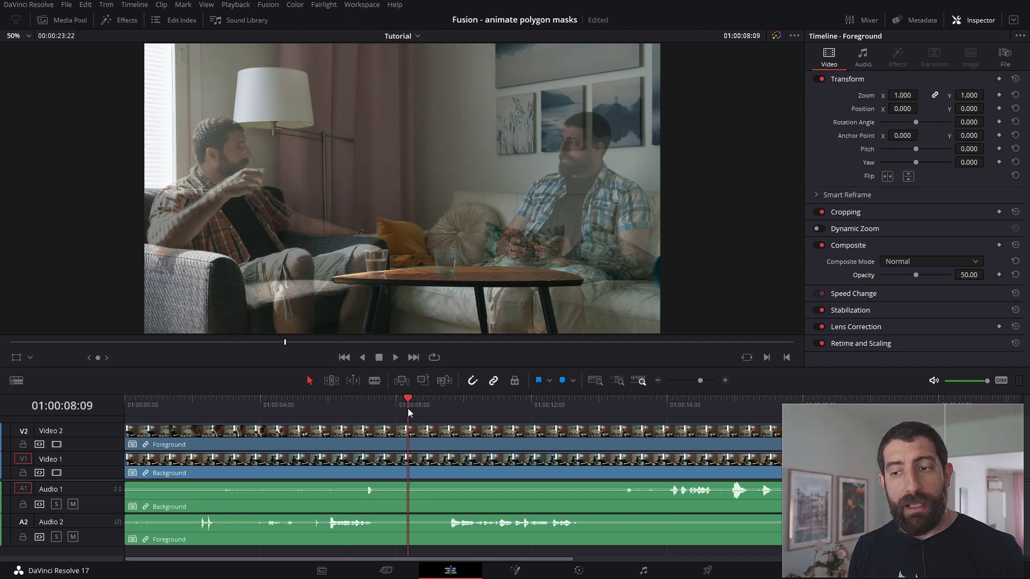
{"action": "left_click_drag", "start_coordinate": [916, 276], "coordinate": [1015, 276]}
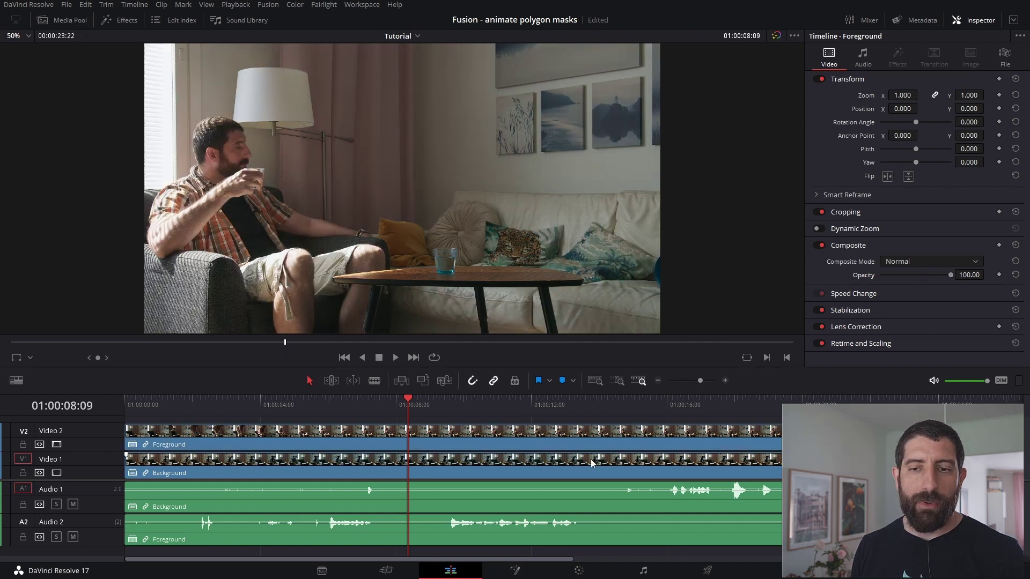
{"action": "key", "text": "ctrl+s"}
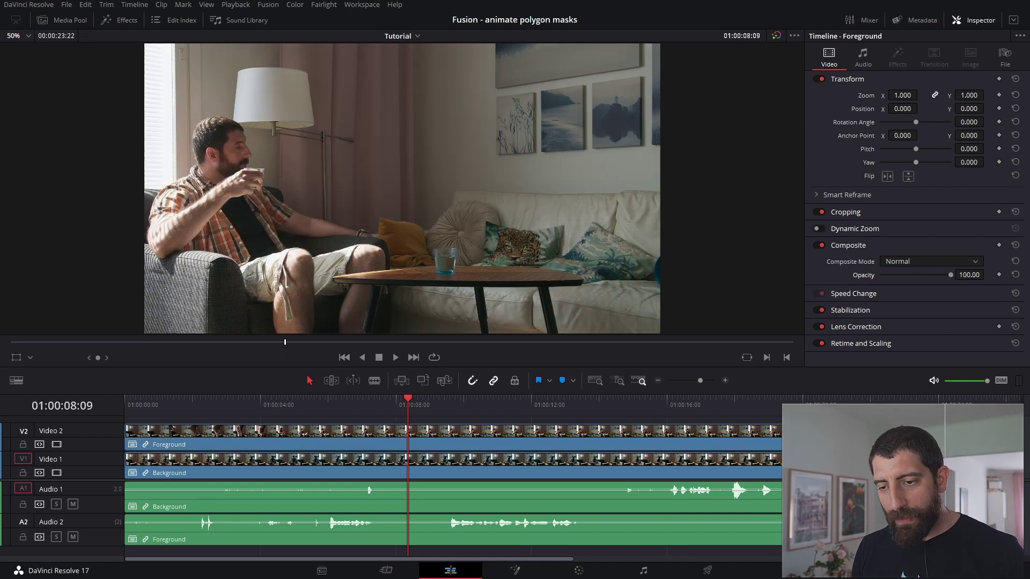
Step: Select all timeline clips and combine them into a new Fusion clip
{"action": "key", "text": "ctrl+a"}
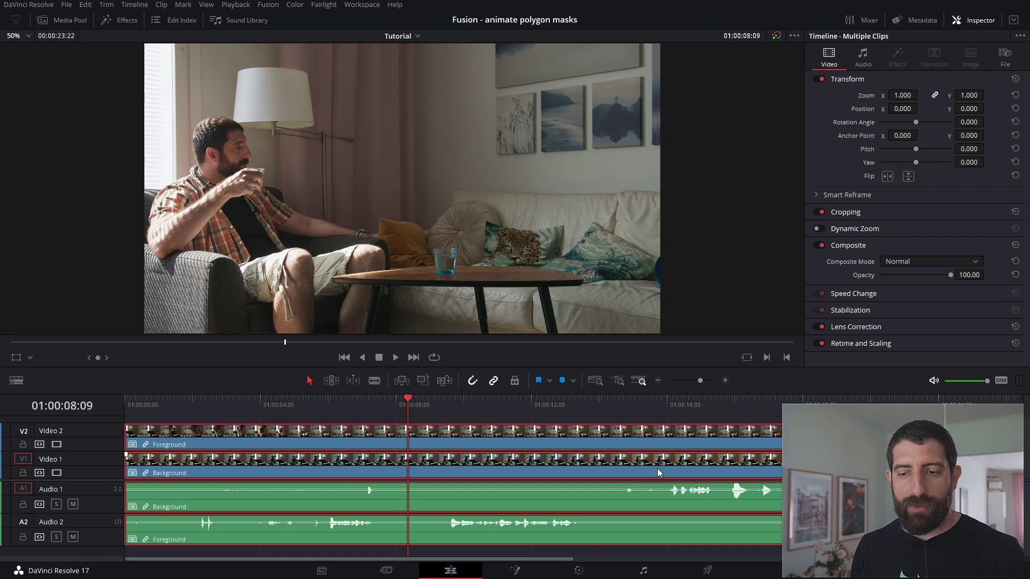
{"action": "right_click", "coordinate": [657, 468]}
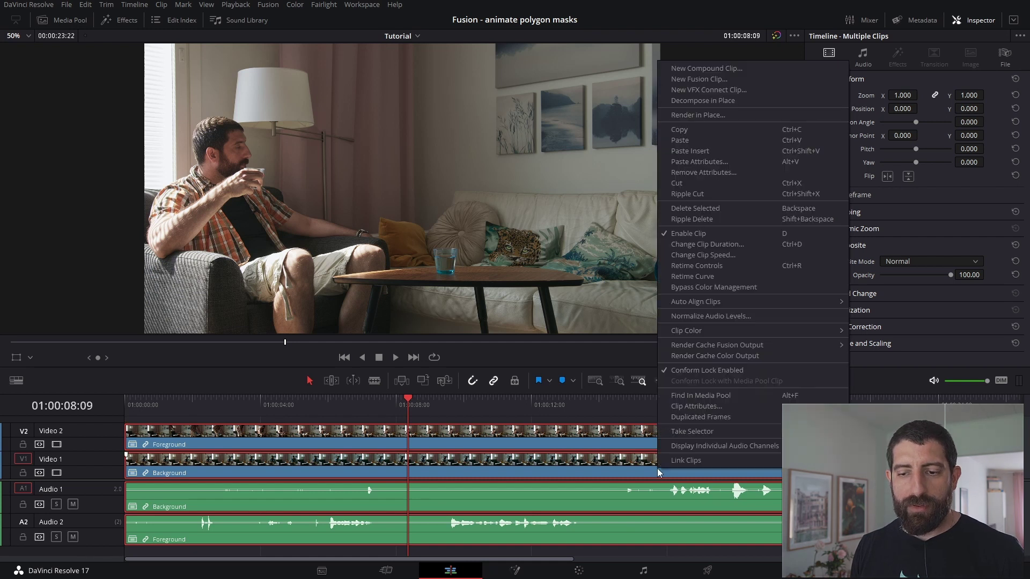
{"action": "left_click", "coordinate": [719, 80]}
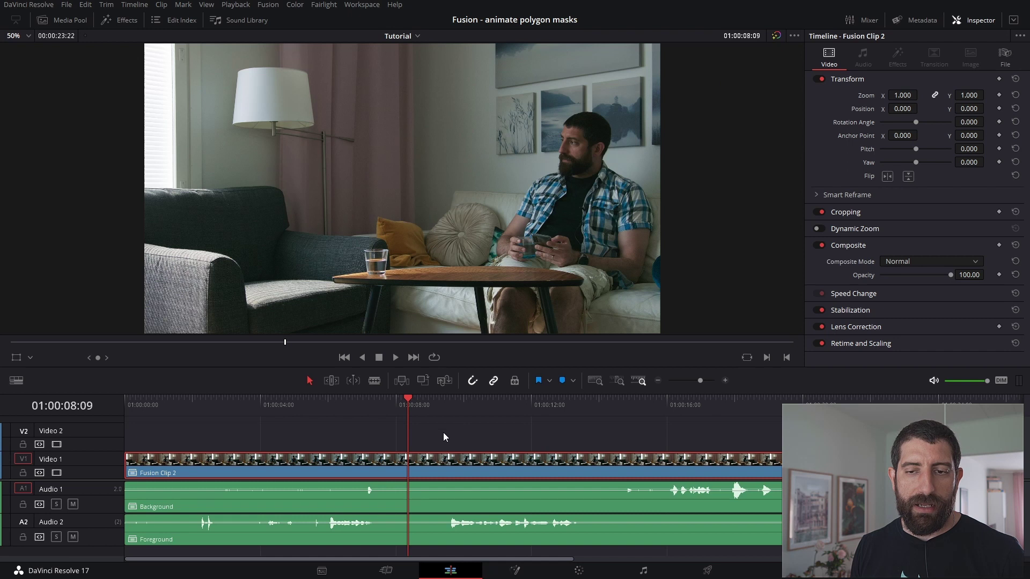
Step: Open the Fusion clip on the Fusion page and show MediaIn1 in the left viewer
{"action": "left_click", "coordinate": [513, 571]}
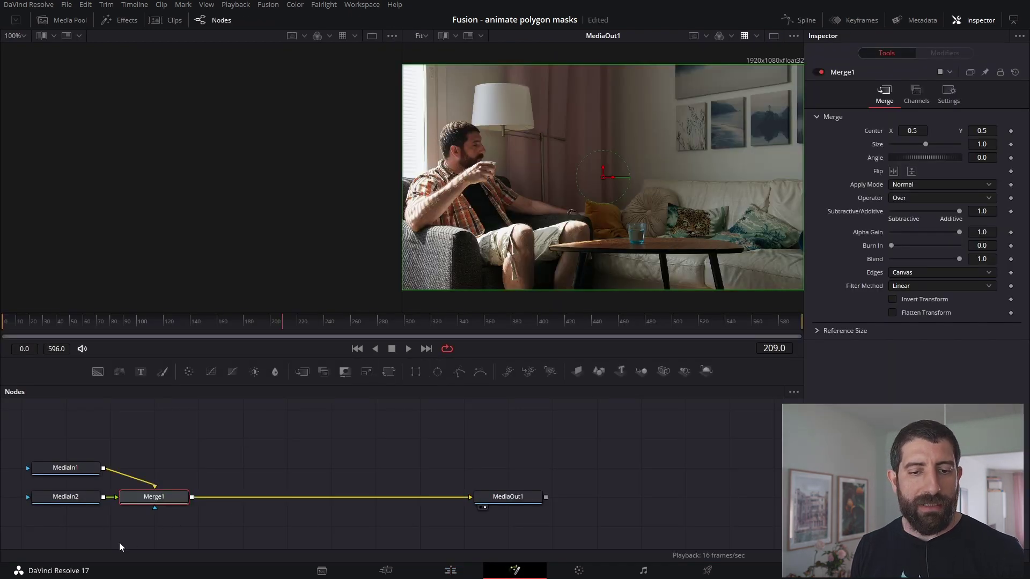
{"action": "left_click", "coordinate": [82, 468]}
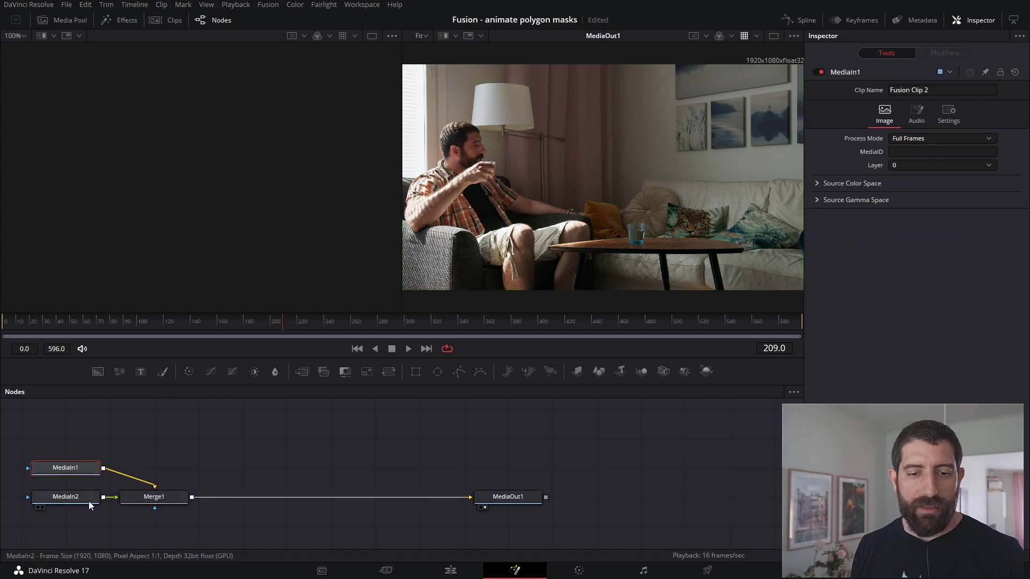
{"action": "key", "text": "1"}
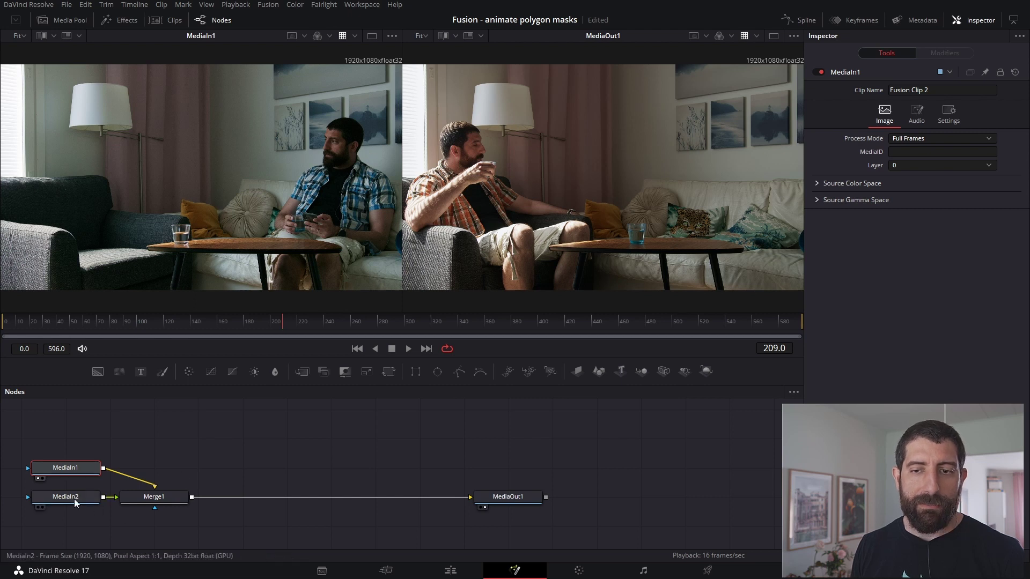
Step: Arrange the nodes with MediaIn2 above Merge1 and MediaIn1 lined up to its left
{"action": "left_click_drag", "start_coordinate": [75, 502], "coordinate": [172, 450]}
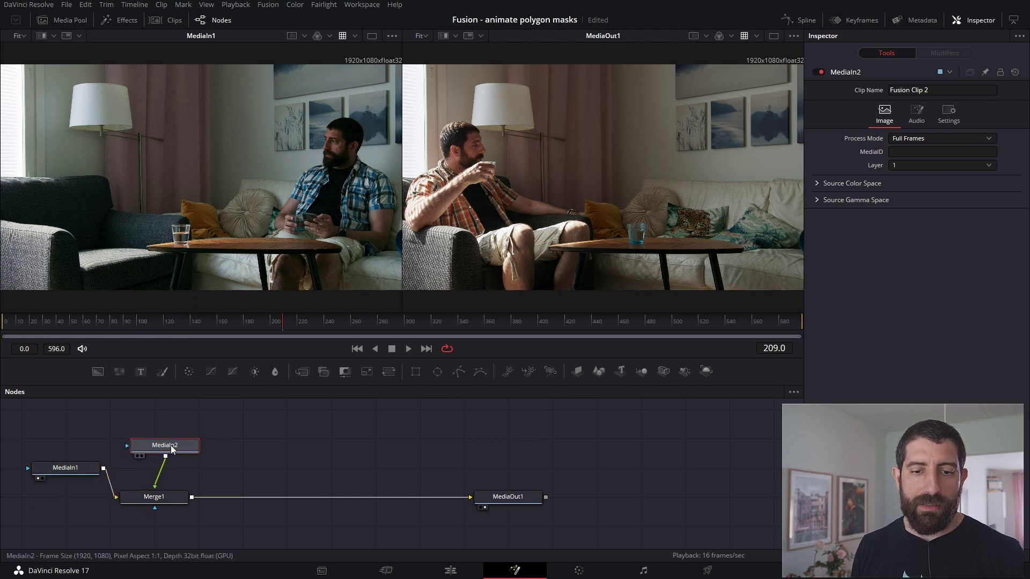
{"action": "key", "text": "1"}
{"action": "left_click_drag", "start_coordinate": [170, 498], "coordinate": [279, 501]}
{"action": "left_click_drag", "start_coordinate": [70, 470], "coordinate": [144, 500]}
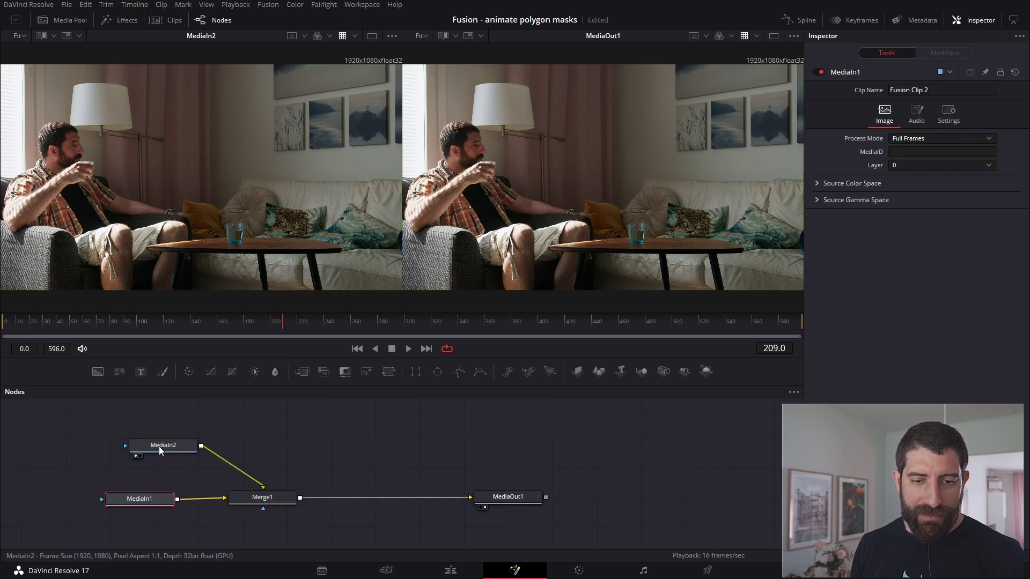
{"action": "left_click_drag", "start_coordinate": [159, 446], "coordinate": [260, 467]}
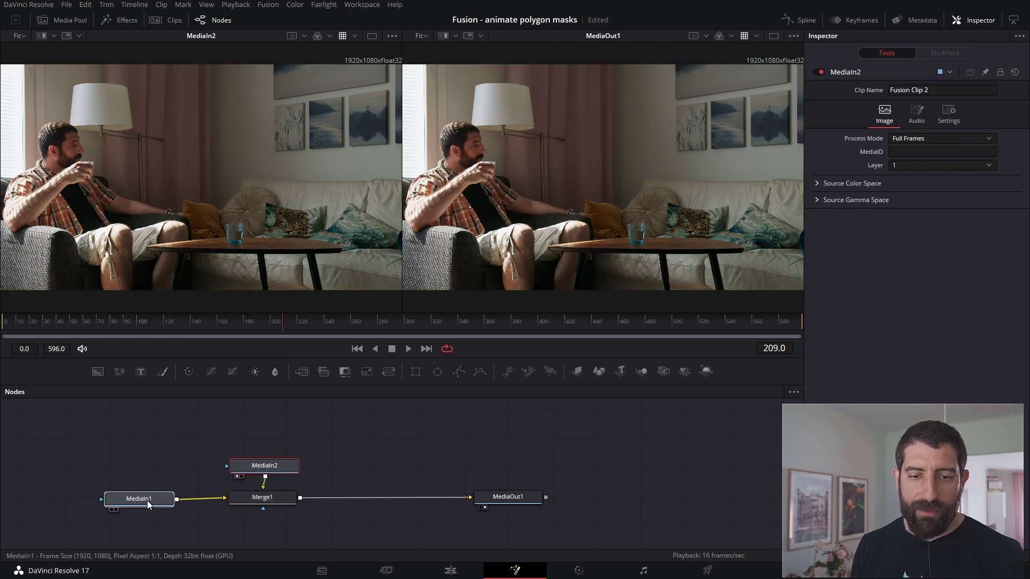
{"action": "left_click_drag", "start_coordinate": [147, 500], "coordinate": [141, 498]}
{"action": "left_click_drag", "start_coordinate": [261, 468], "coordinate": [261, 468]}
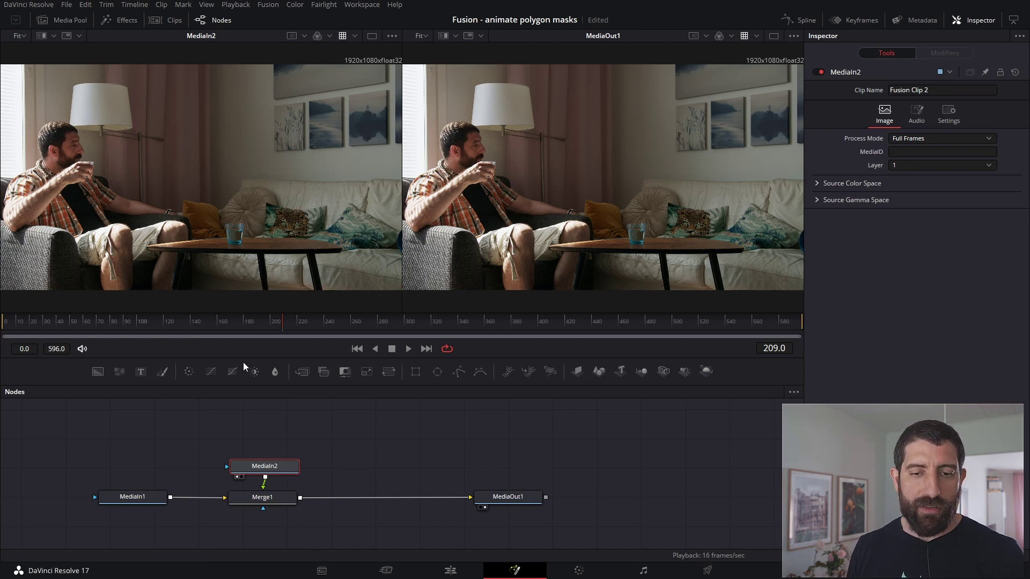
Step: Scrub back to frame 63, zoom the output viewer to 25%, and select Merge1
{"action": "left_click_drag", "start_coordinate": [283, 325], "coordinate": [89, 325]}
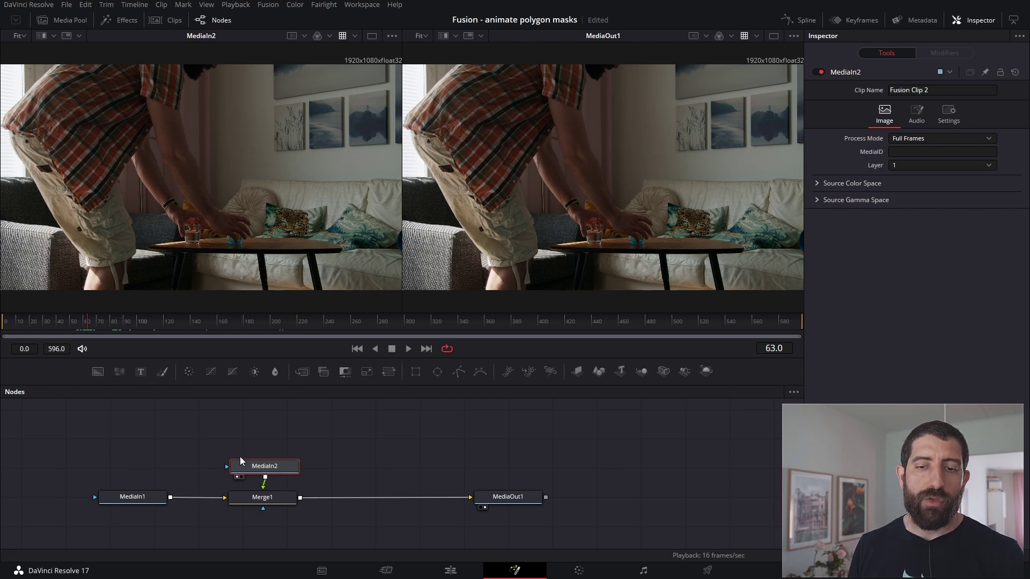
{"action": "left_click", "coordinate": [424, 34]}
{"action": "left_click", "coordinate": [423, 67]}
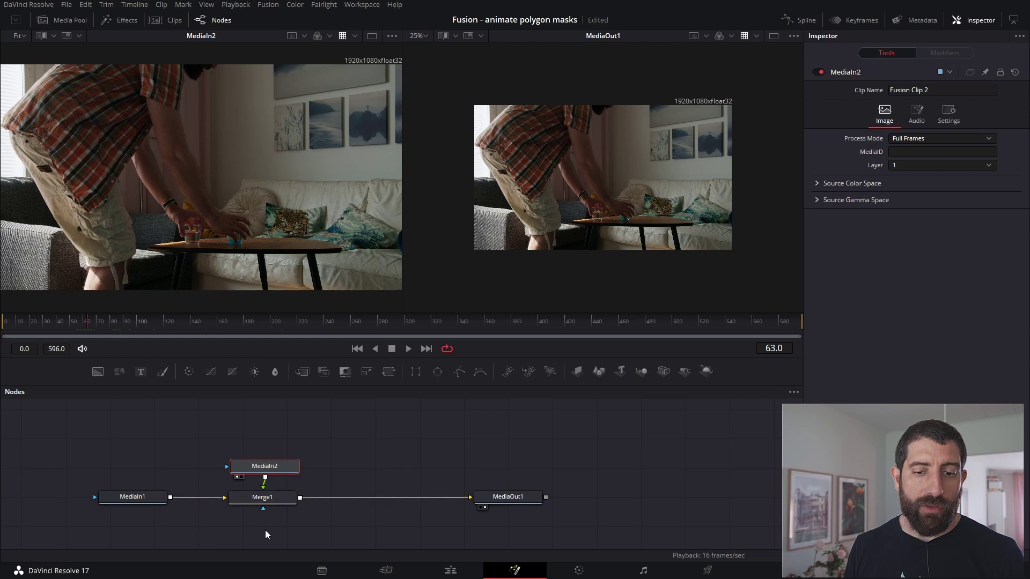
{"action": "left_click", "coordinate": [265, 502]}
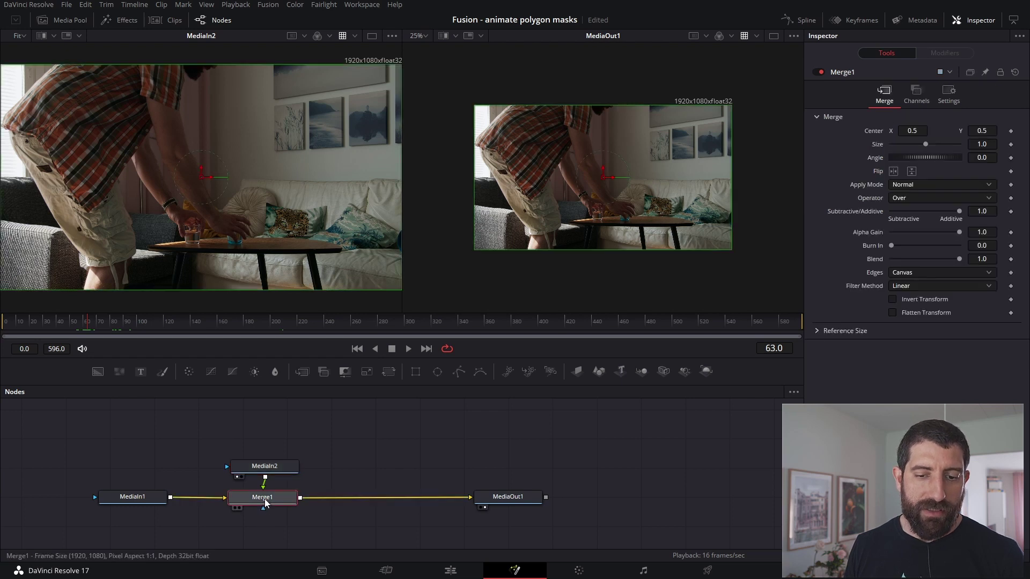
Step: Add a Polygon1 mask below Merge1 and draw a closed outline around the standing man
{"action": "left_click", "coordinate": [460, 374]}
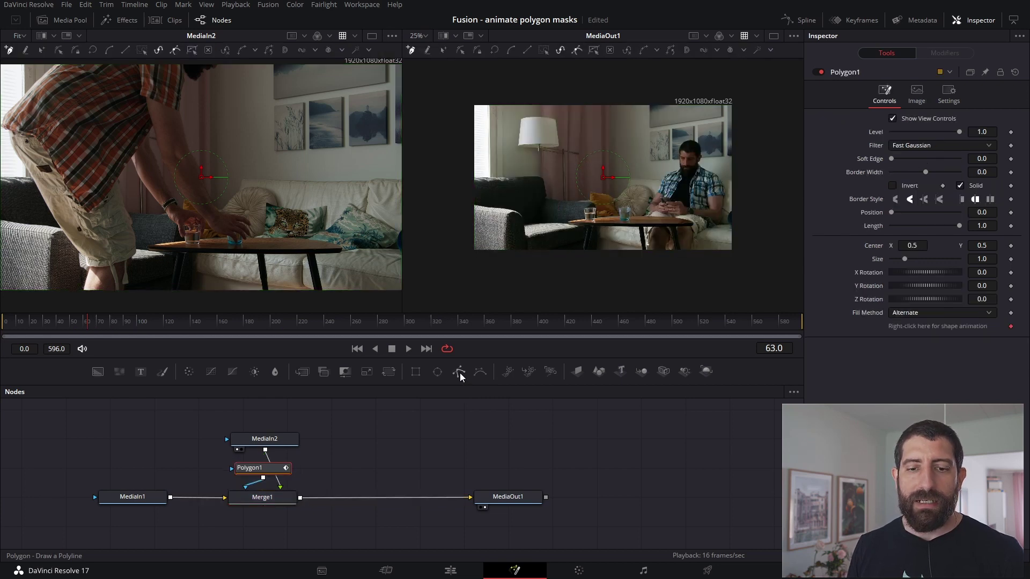
{"action": "left_click_drag", "start_coordinate": [271, 477], "coordinate": [271, 543]}
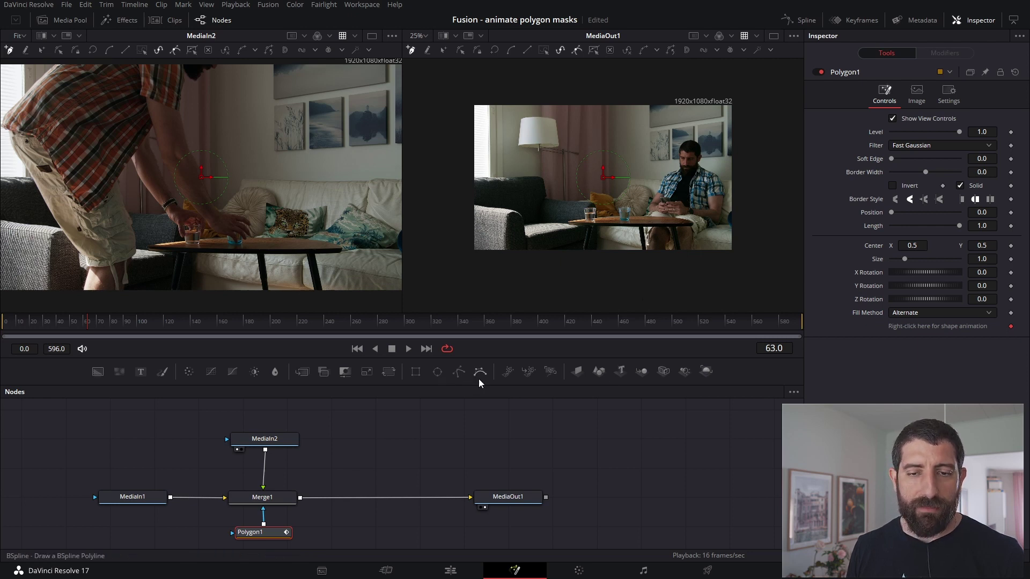
{"action": "left_click_drag", "start_coordinate": [464, 91], "coordinate": [490, 91]}
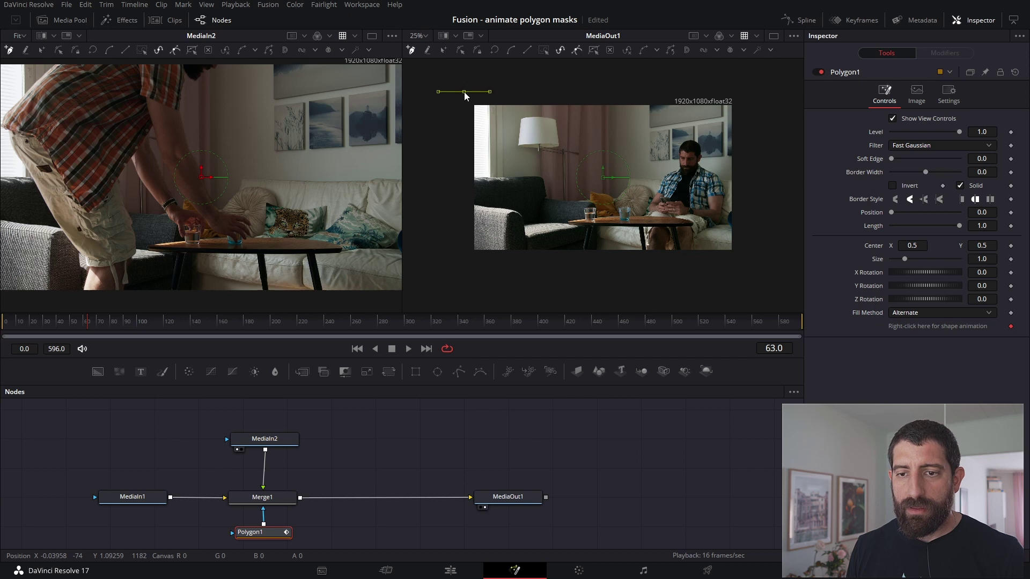
{"action": "left_click", "coordinate": [577, 93]}
{"action": "left_click", "coordinate": [634, 167]}
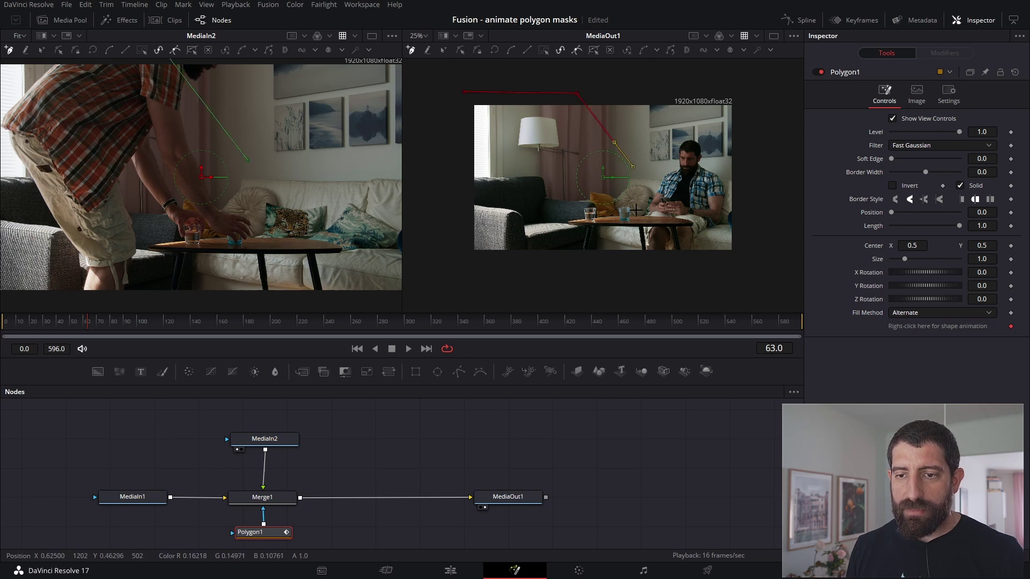
{"action": "left_click", "coordinate": [638, 203]}
{"action": "left_click", "coordinate": [640, 221]}
{"action": "left_click", "coordinate": [617, 273]}
{"action": "left_click", "coordinate": [509, 281]}
{"action": "left_click", "coordinate": [455, 285]}
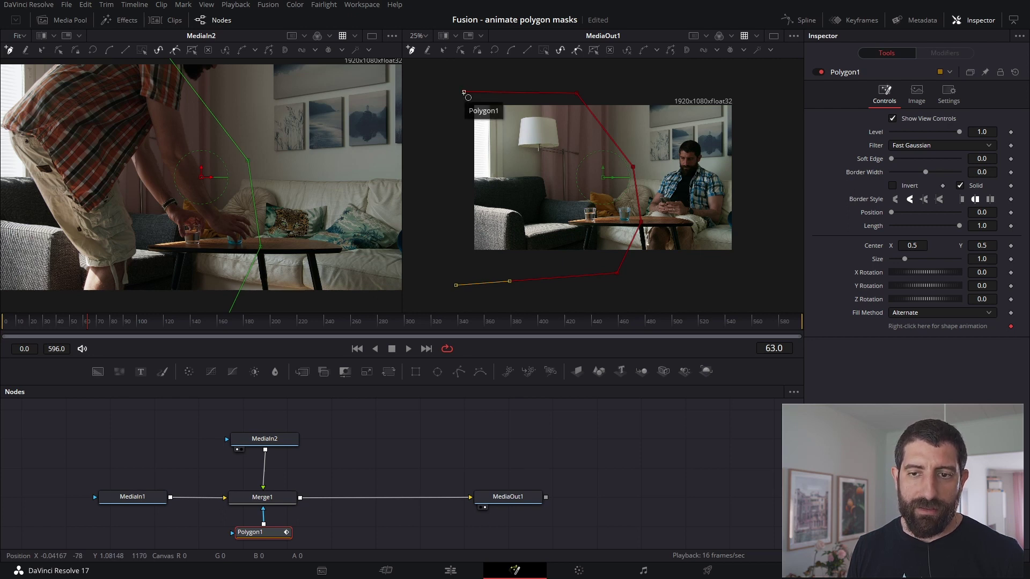
{"action": "left_click", "coordinate": [465, 93]}
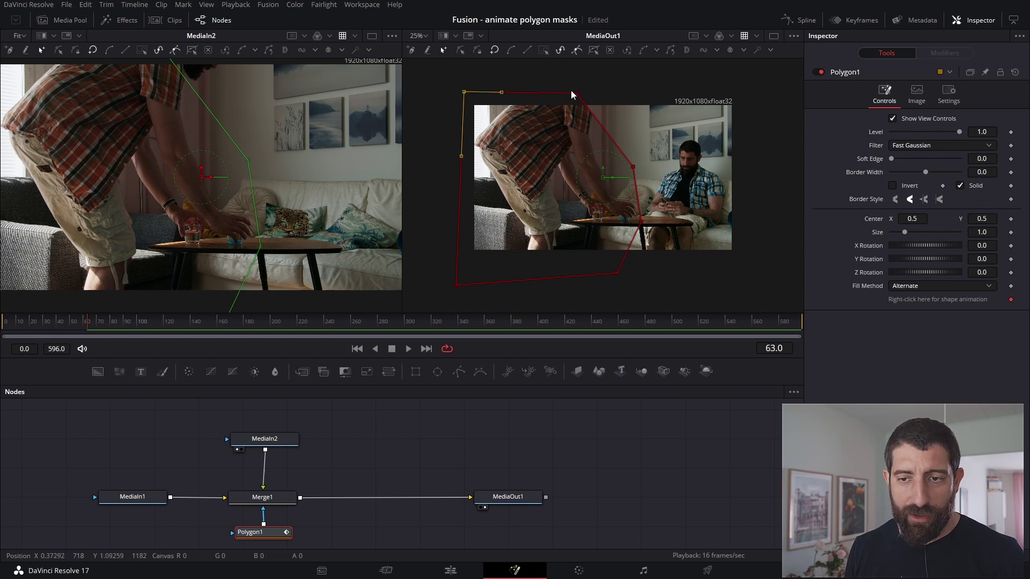
Step: Widen the top-right corner, bend the right edge around the leaning man, and add a lower-right point
{"action": "left_click_drag", "start_coordinate": [577, 95], "coordinate": [623, 93]}
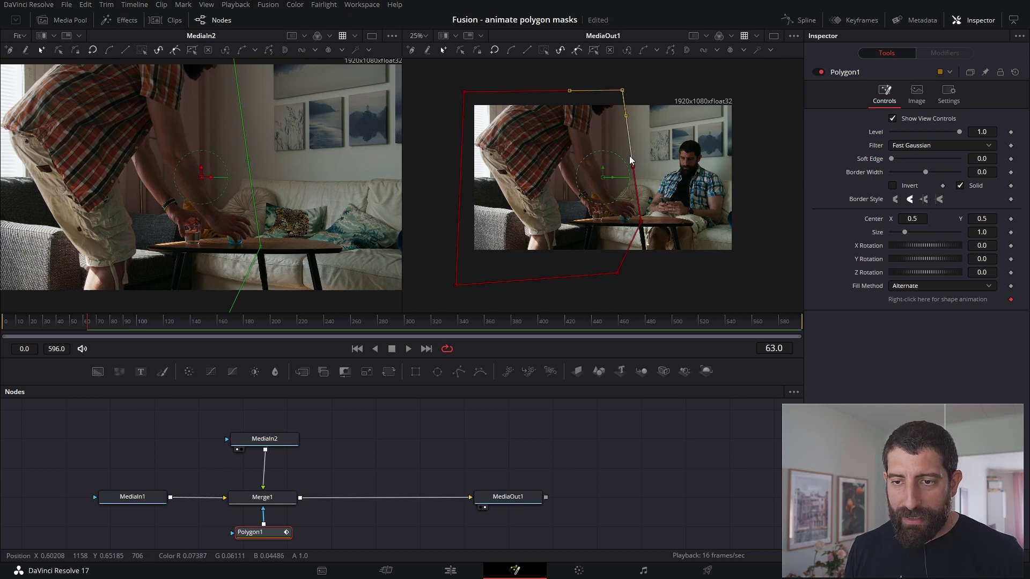
{"action": "left_click_drag", "start_coordinate": [630, 165], "coordinate": [634, 188]}
{"action": "left_click", "coordinate": [622, 246]}
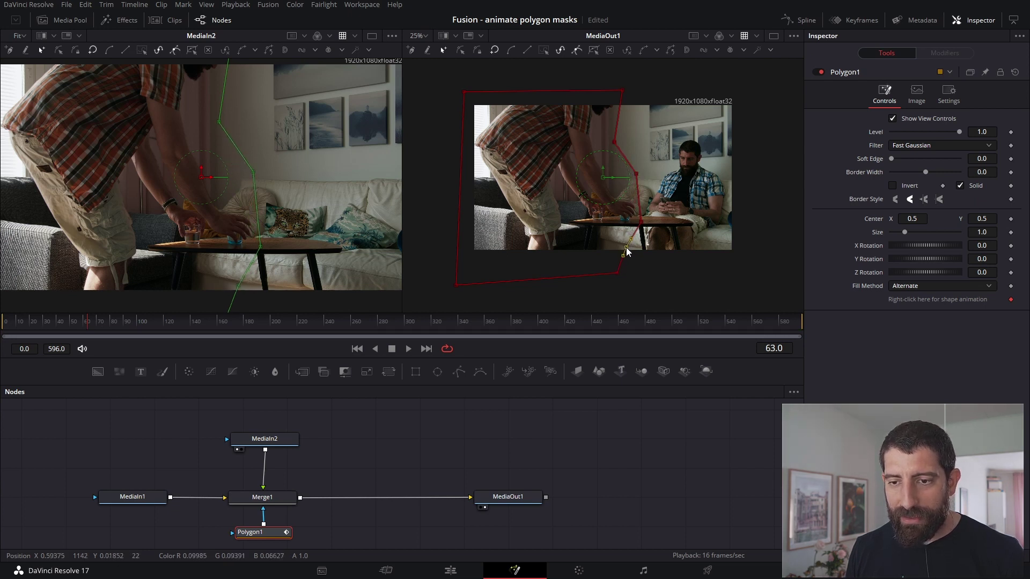
{"action": "left_click_drag", "start_coordinate": [623, 249], "coordinate": [624, 249]}
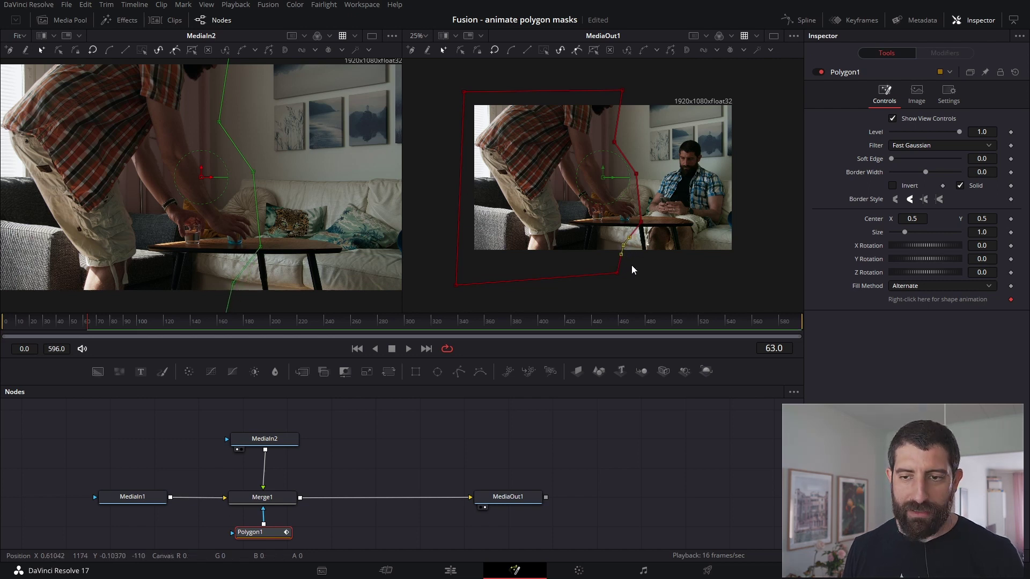
{"action": "left_click", "coordinate": [632, 265]}
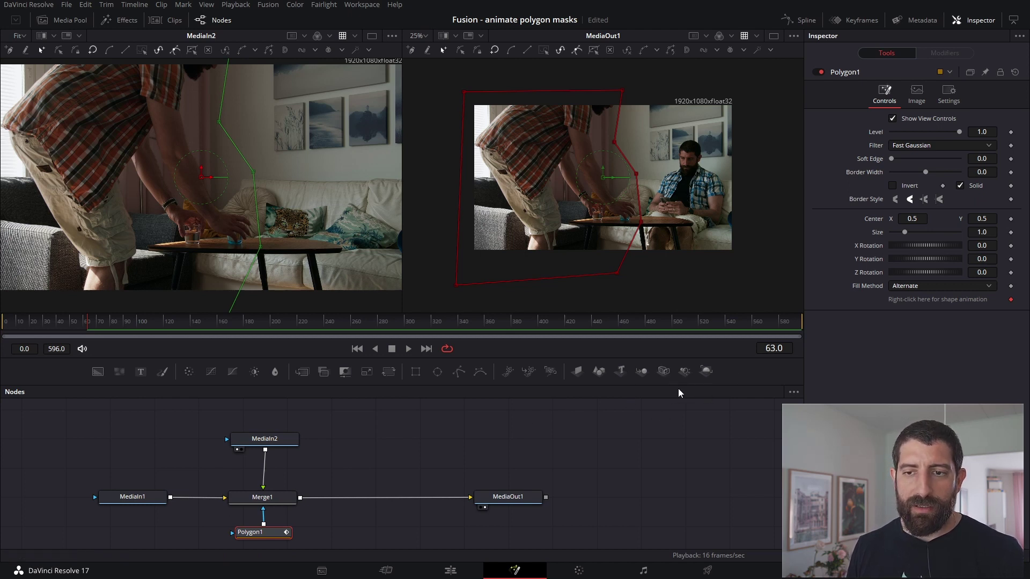
{"action": "left_click", "coordinate": [481, 449]}
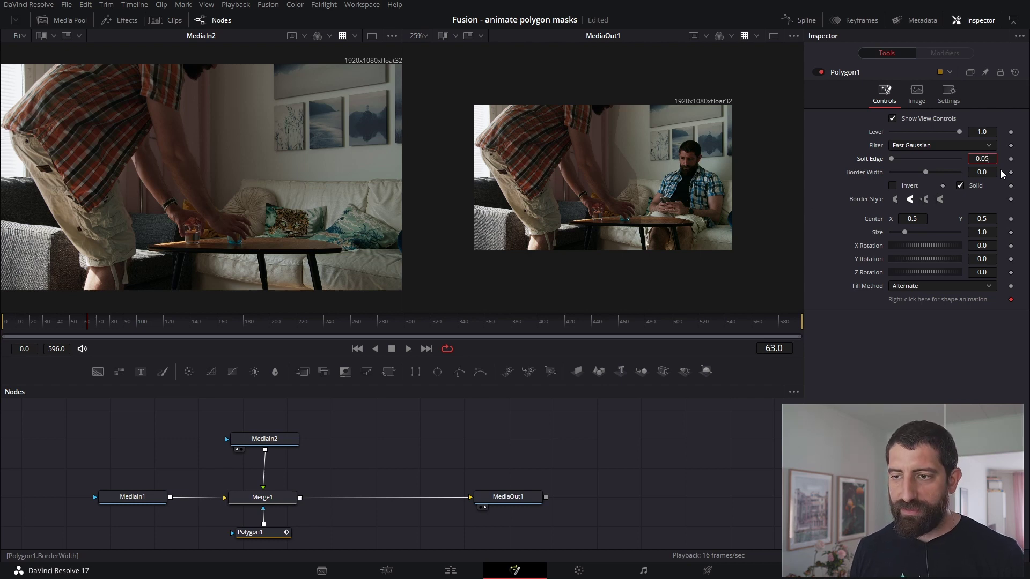
Step: Confirm the 0.05 soft edge, check frame 103, and reselect Polygon1 to show its outline
{"action": "key", "text": "Tab"}
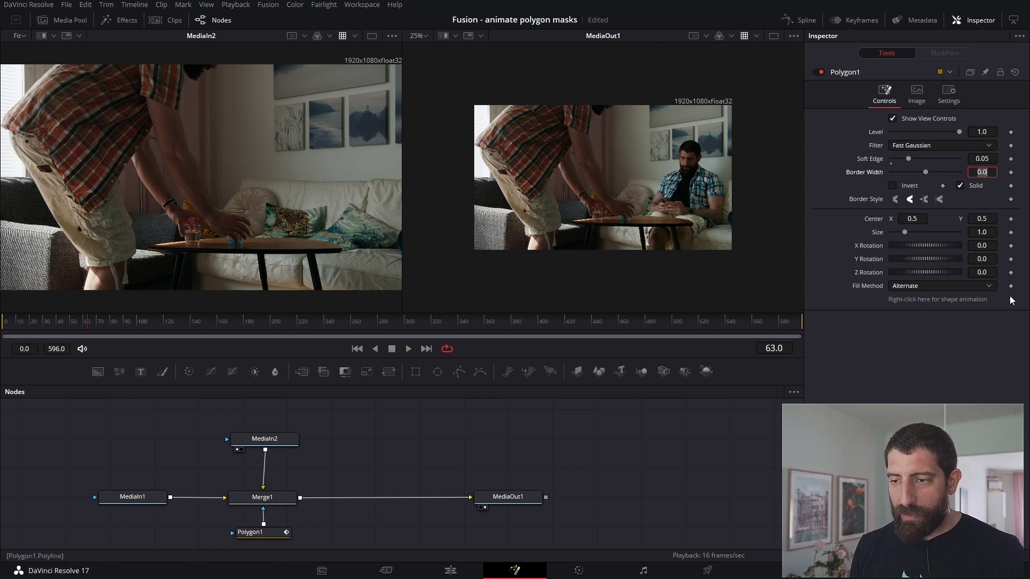
{"action": "left_click_drag", "start_coordinate": [87, 329], "coordinate": [179, 328]}
{"action": "left_click", "coordinate": [268, 532]}
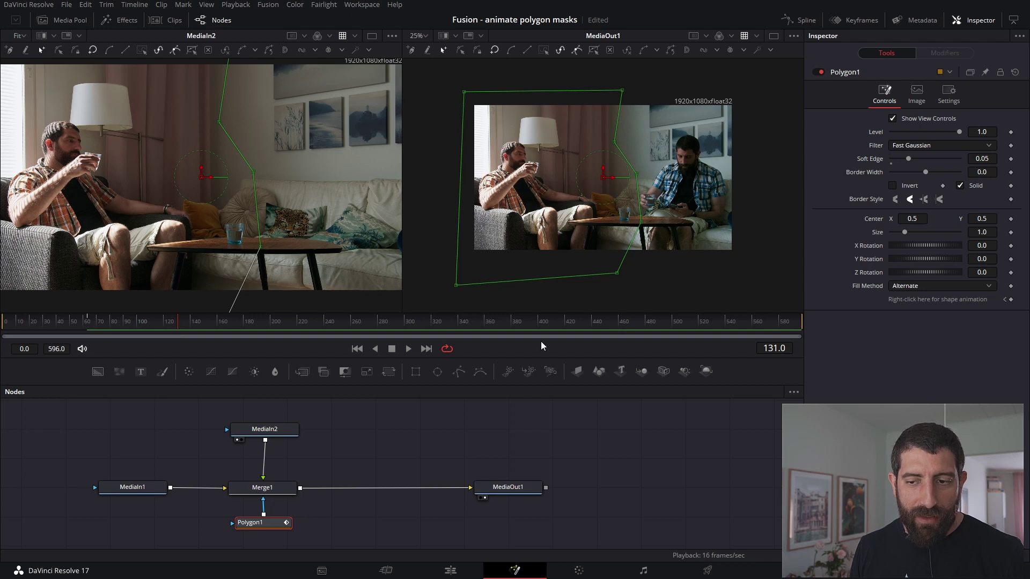
Step: Jump to frame 63, step ahead to frame 69, then enter frame 80
{"action": "left_click", "coordinate": [774, 348]}
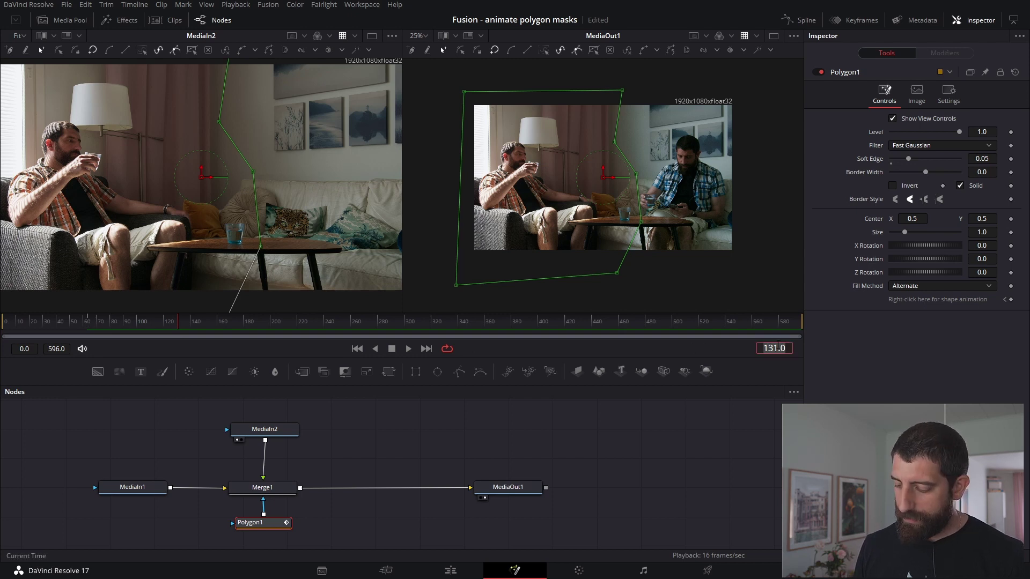
{"action": "type", "text": "63"}
{"action": "key", "text": "Return"}
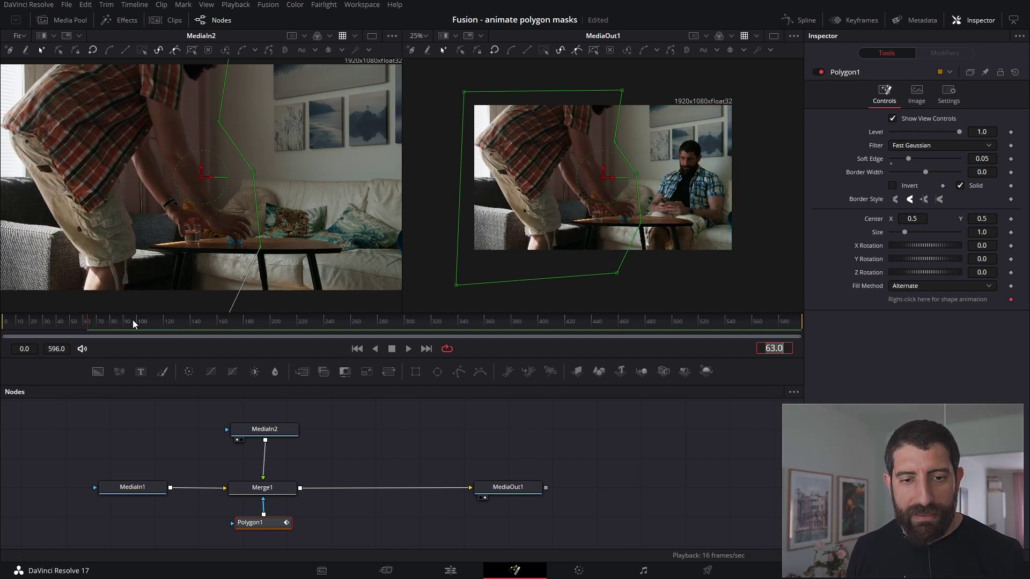
{"action": "left_click_drag", "start_coordinate": [87, 326], "coordinate": [114, 329]}
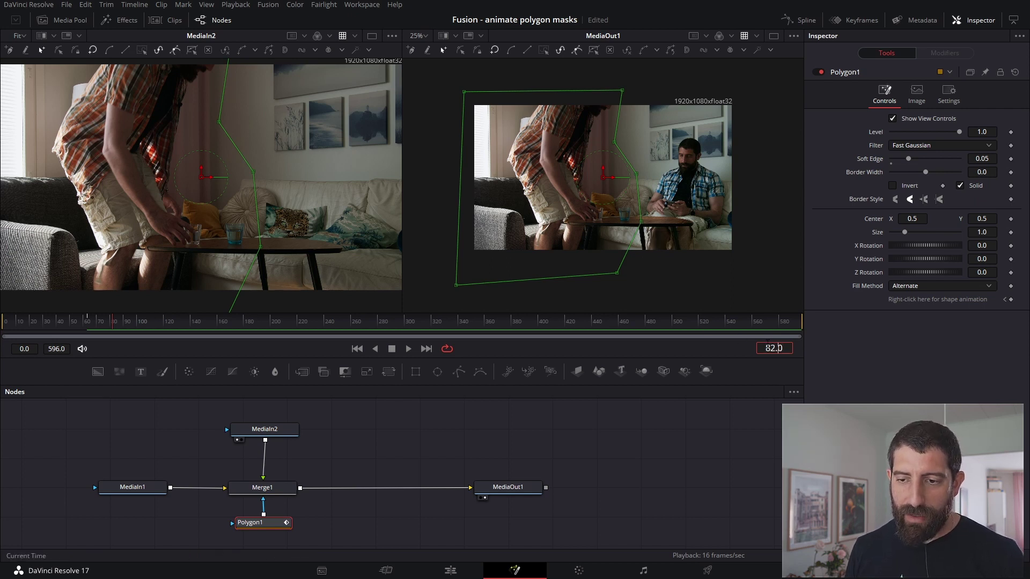
{"action": "left_click", "coordinate": [770, 348]}
{"action": "type", "text": "80"}
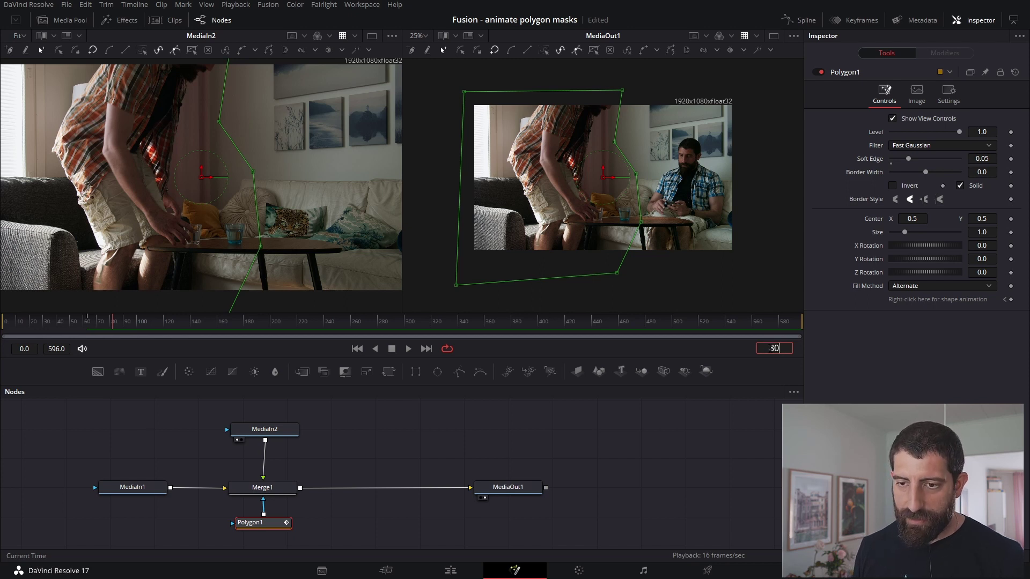
{"action": "key", "text": "Return"}
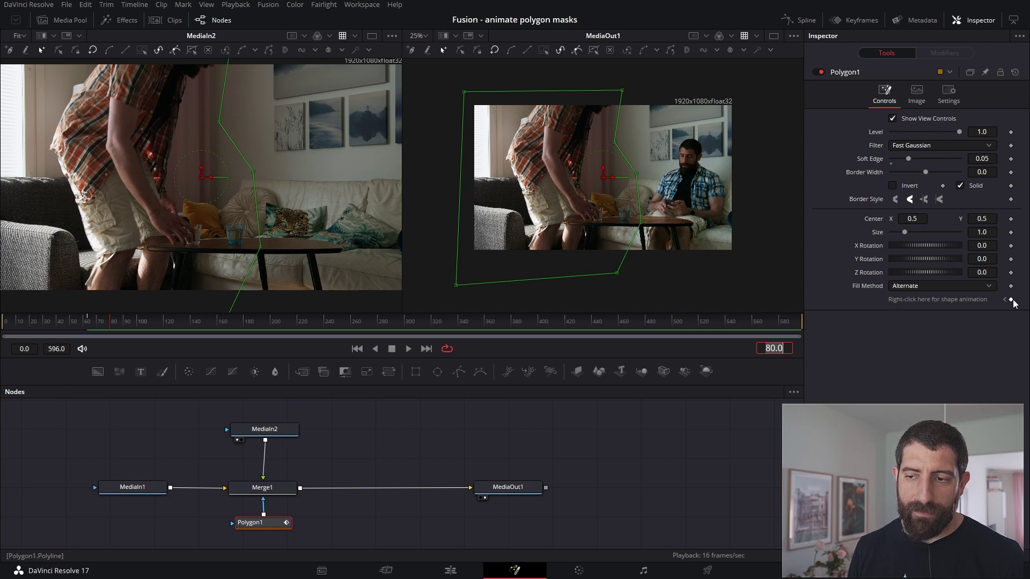
Step: Set a shape keyframe on the polygon mask at frame 80
{"action": "right_click", "coordinate": [1012, 300]}
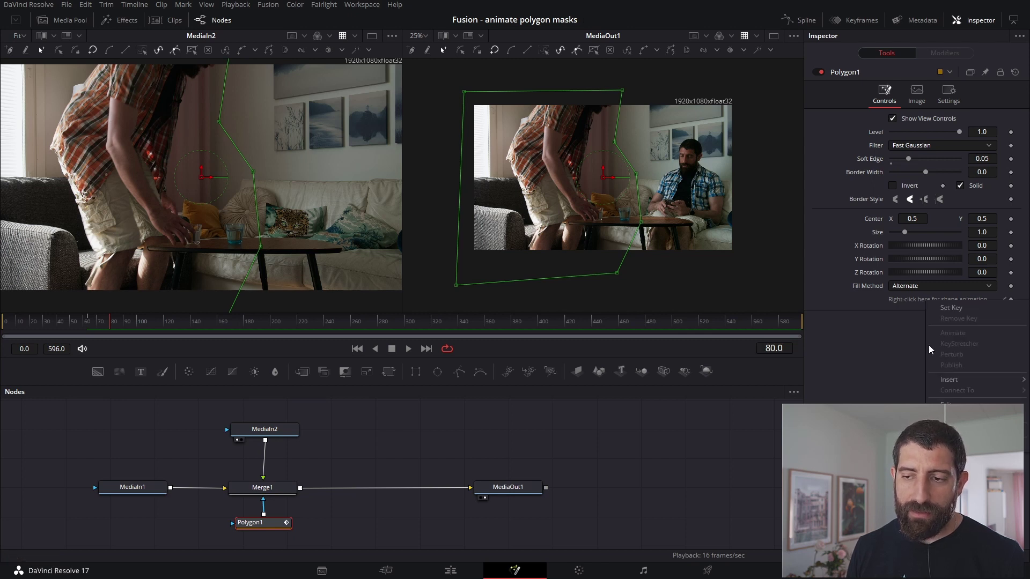
{"action": "left_click", "coordinate": [901, 357]}
{"action": "left_click", "coordinate": [1011, 299]}
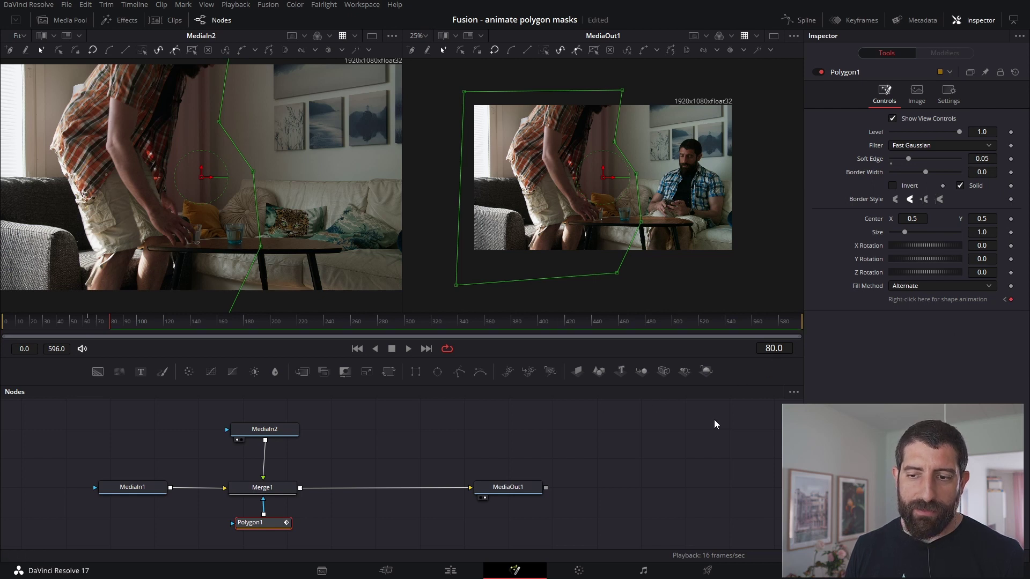
Step: At frame 82, move mask points left along the table edge and onto the table leg
{"action": "key", "text": "Right"}
{"action": "key", "text": "Right"}
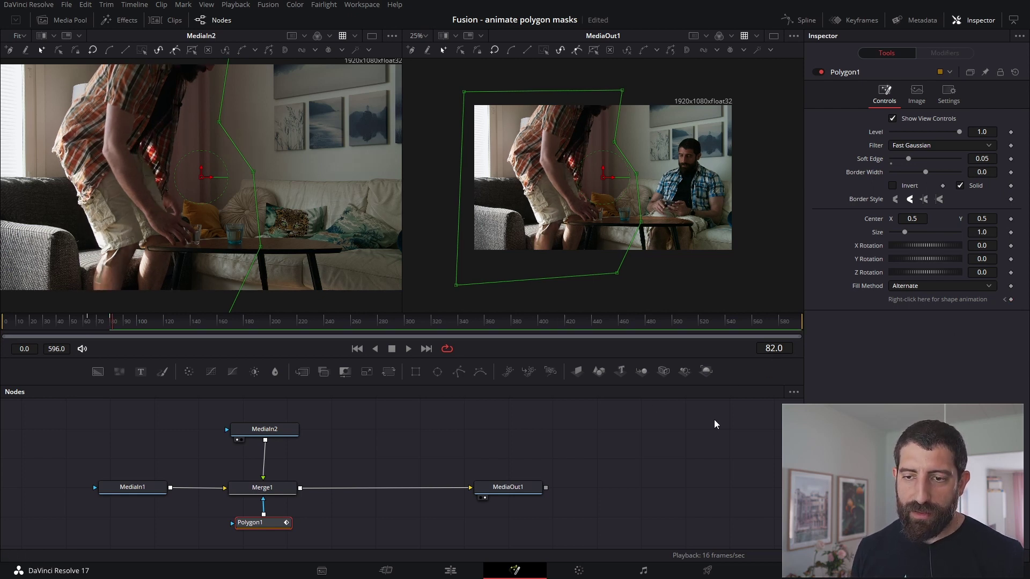
{"action": "left_click", "coordinate": [641, 222]}
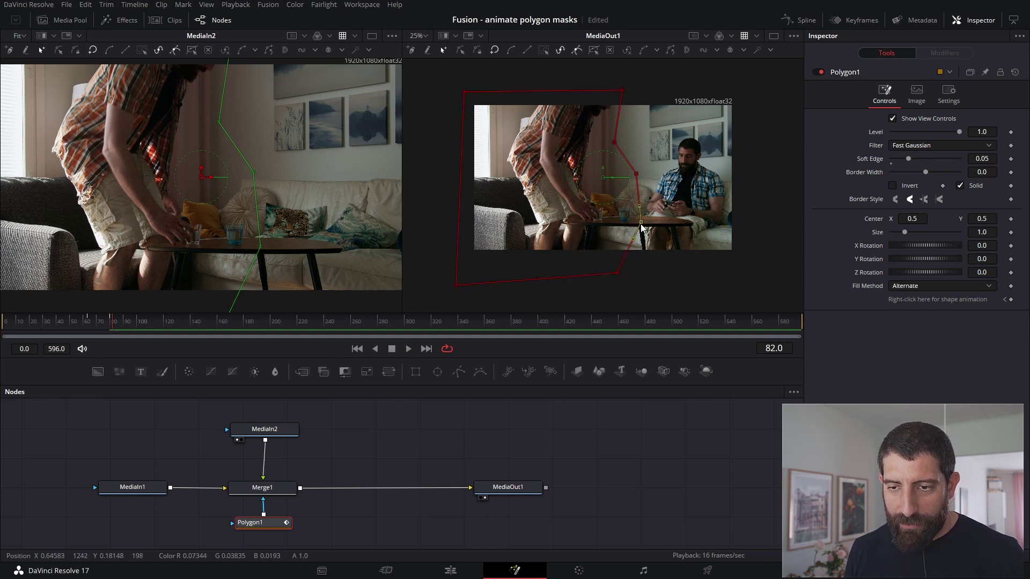
{"action": "left_click_drag", "start_coordinate": [641, 224], "coordinate": [613, 234]}
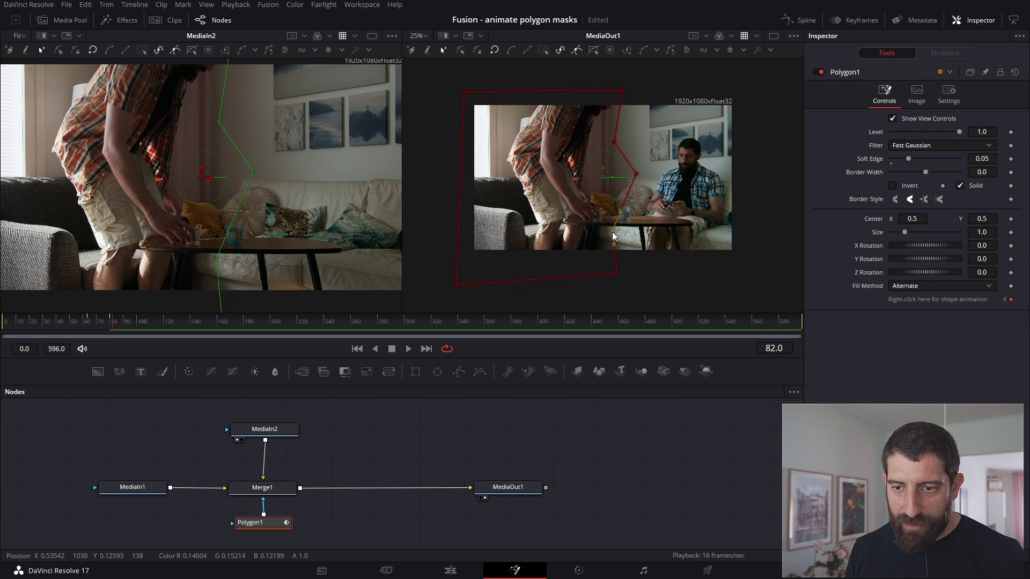
{"action": "left_click_drag", "start_coordinate": [635, 176], "coordinate": [613, 186]}
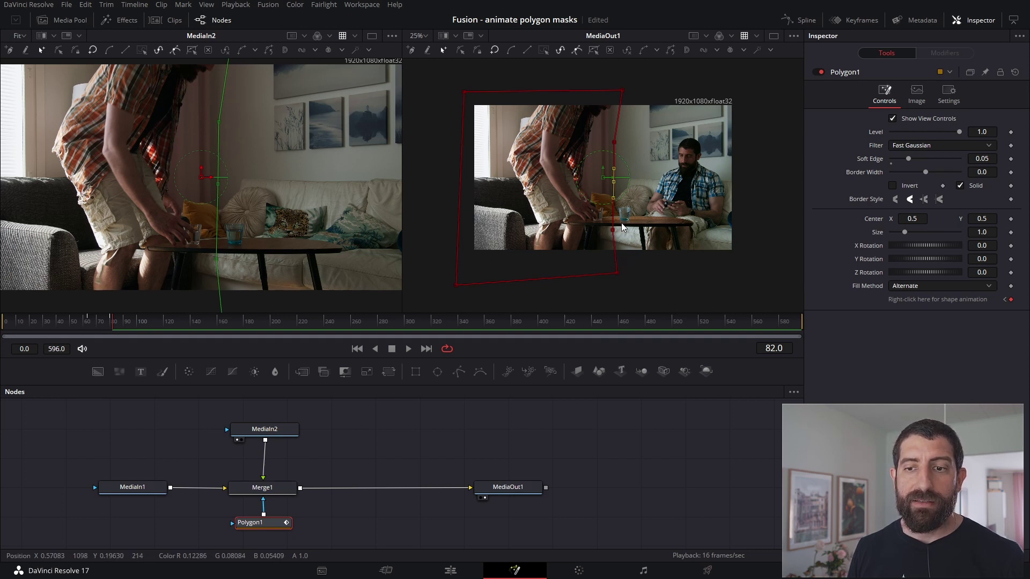
{"action": "left_click_drag", "start_coordinate": [613, 230], "coordinate": [606, 208]}
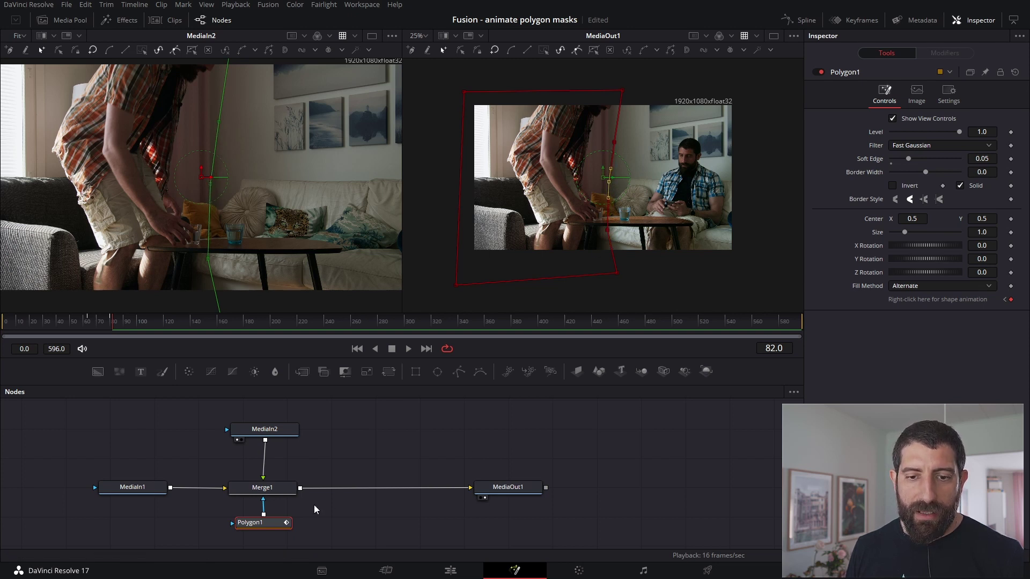
Step: Scrub back around frames 62–64 to review the mask animation
{"action": "mouse_move", "coordinate": [111, 326]}
{"action": "left_mouse_down"}
{"action": "mouse_move", "coordinate": [87, 324]}
{"action": "mouse_move", "coordinate": [111, 328]}
{"action": "left_mouse_up"}
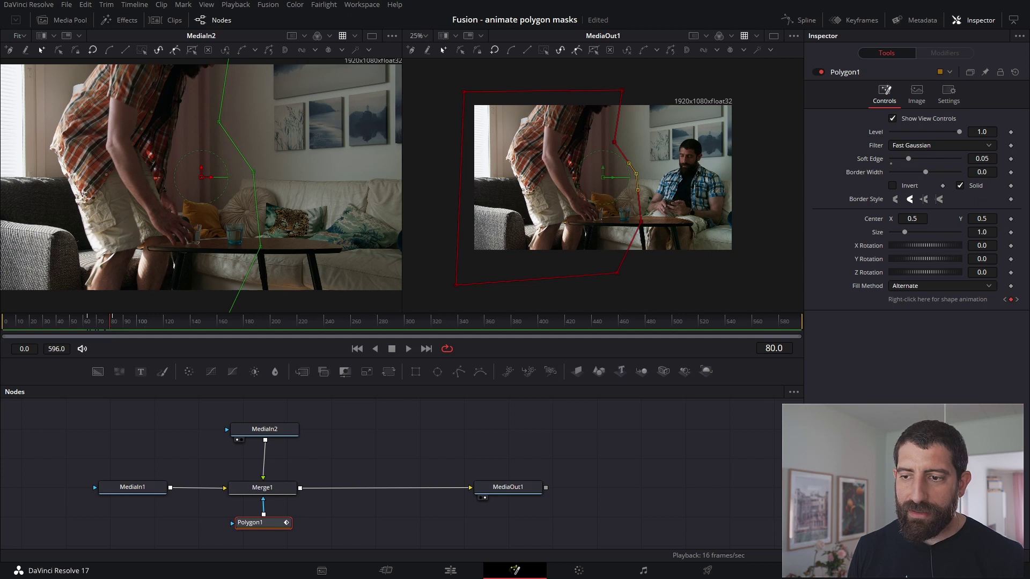
{"action": "left_click", "coordinate": [1011, 300]}
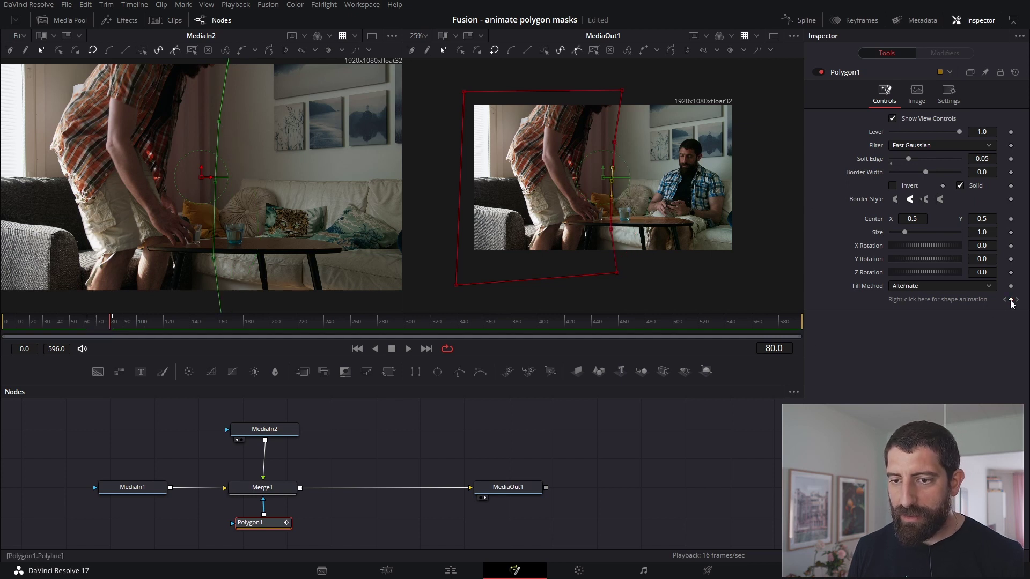
{"action": "left_click_drag", "start_coordinate": [110, 326], "coordinate": [134, 336]}
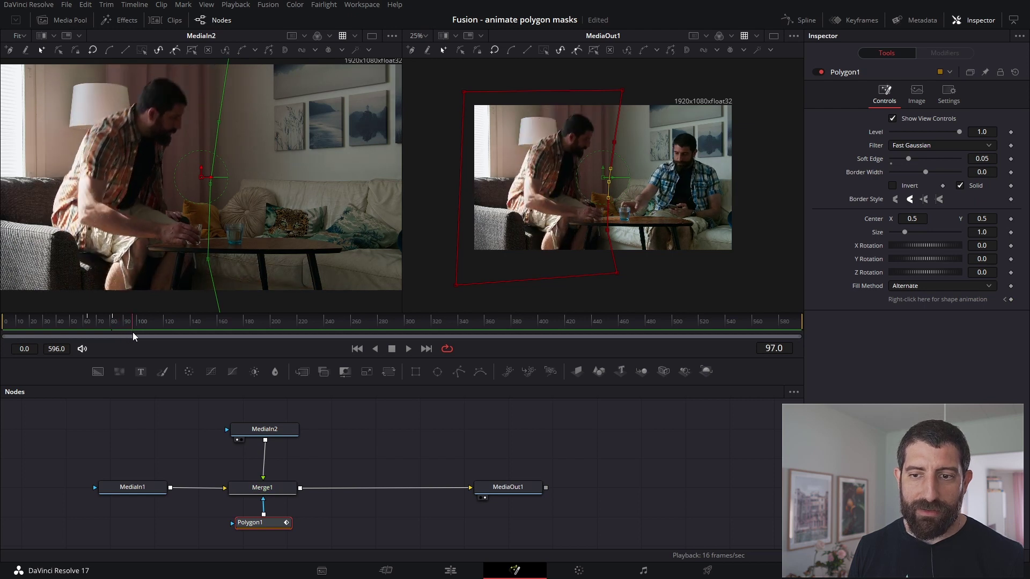
Step: Hide the mask outlines, return to frame 0, fit the output viewer, and clear the left viewer
{"action": "left_click", "coordinate": [384, 457]}
{"action": "left_click", "coordinate": [357, 349]}
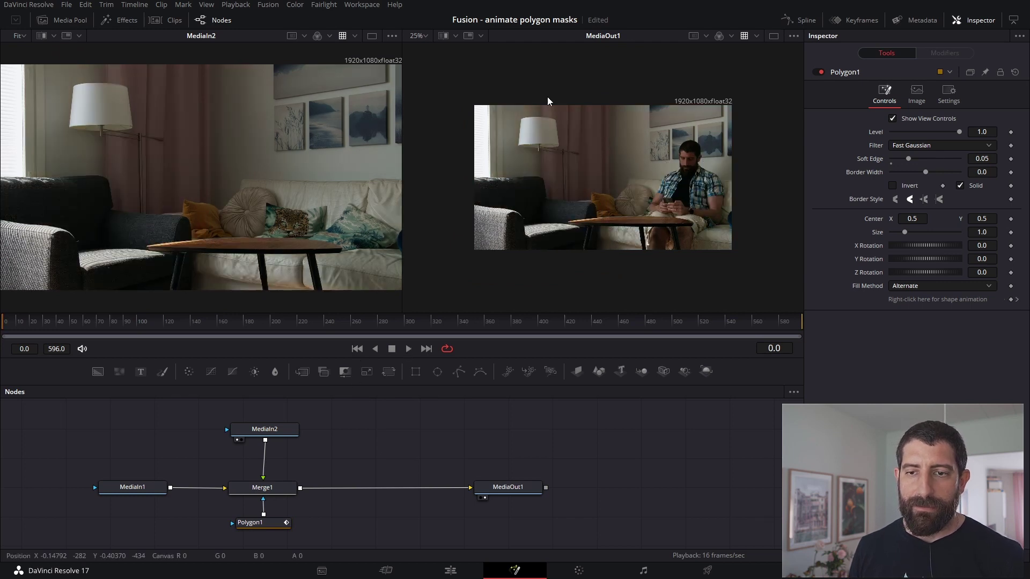
{"action": "left_click", "coordinate": [425, 36]}
{"action": "left_click", "coordinate": [423, 52]}
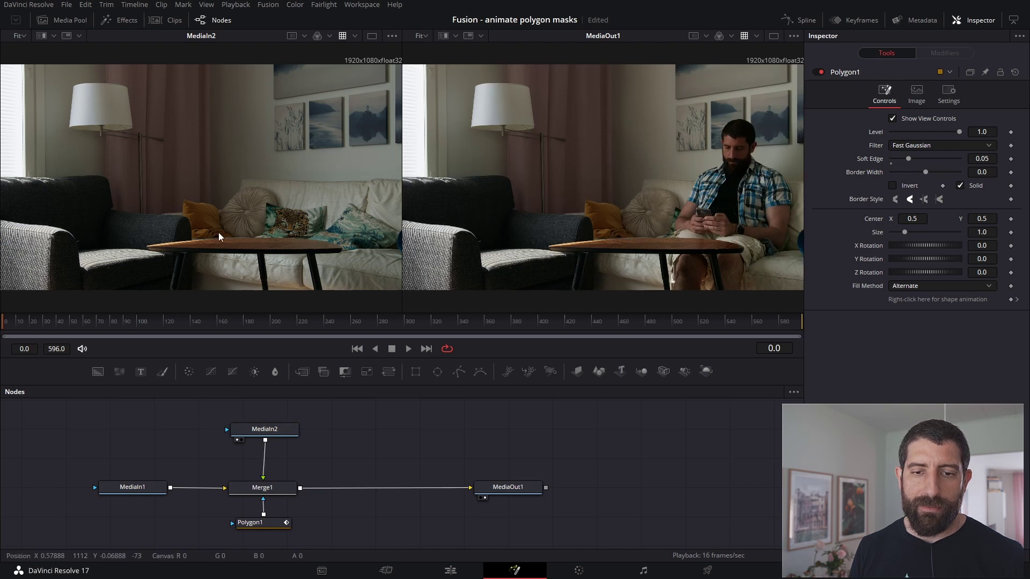
{"action": "left_click_drag", "start_coordinate": [268, 437], "coordinate": [268, 435]}
{"action": "key", "text": "1"}
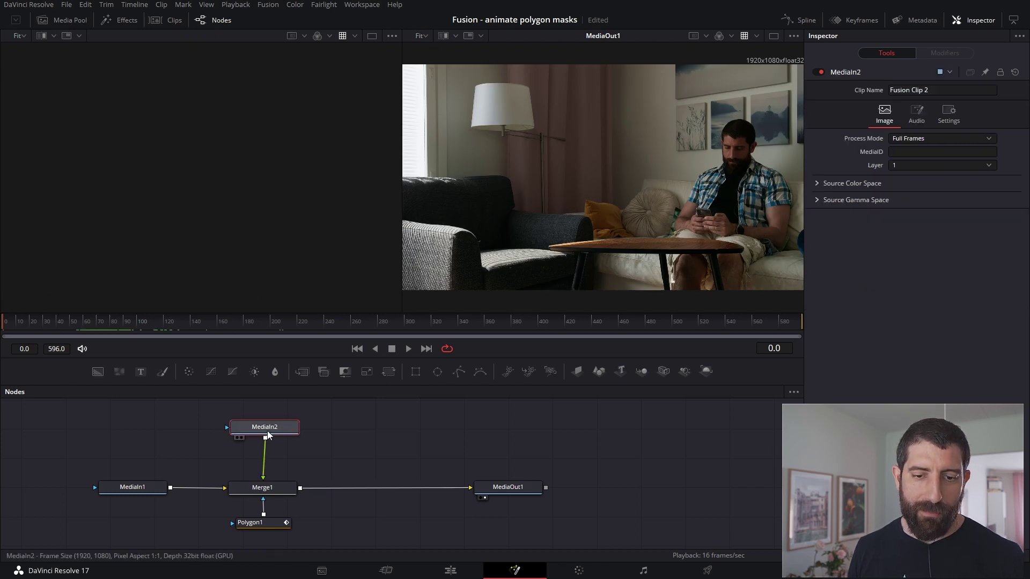
Step: Play the composite, stop, and scrub back to frame 112
{"action": "left_click", "coordinate": [408, 349]}
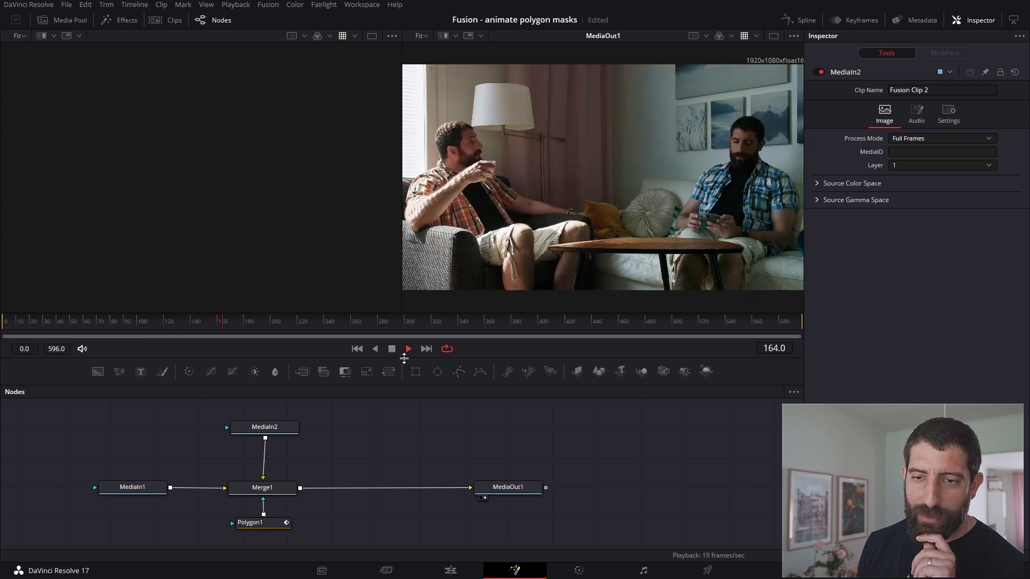
{"action": "left_click", "coordinate": [395, 352]}
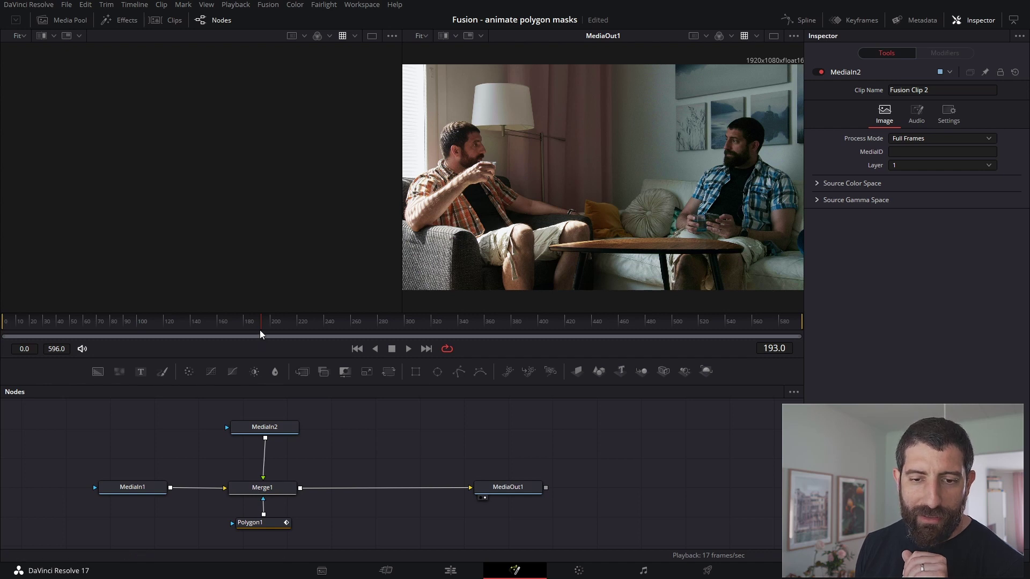
{"action": "left_click_drag", "start_coordinate": [239, 332], "coordinate": [90, 339]}
Step: Go to frame 352 and drag the mask's top-left corner outward to key a new shape
{"action": "left_click", "coordinate": [357, 349]}
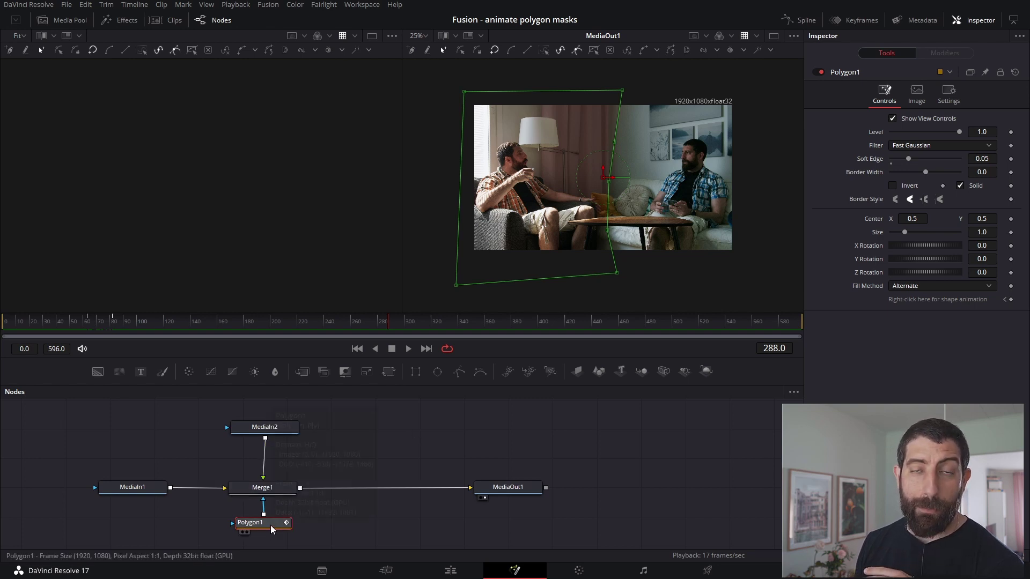
{"action": "left_click", "coordinate": [458, 318]}
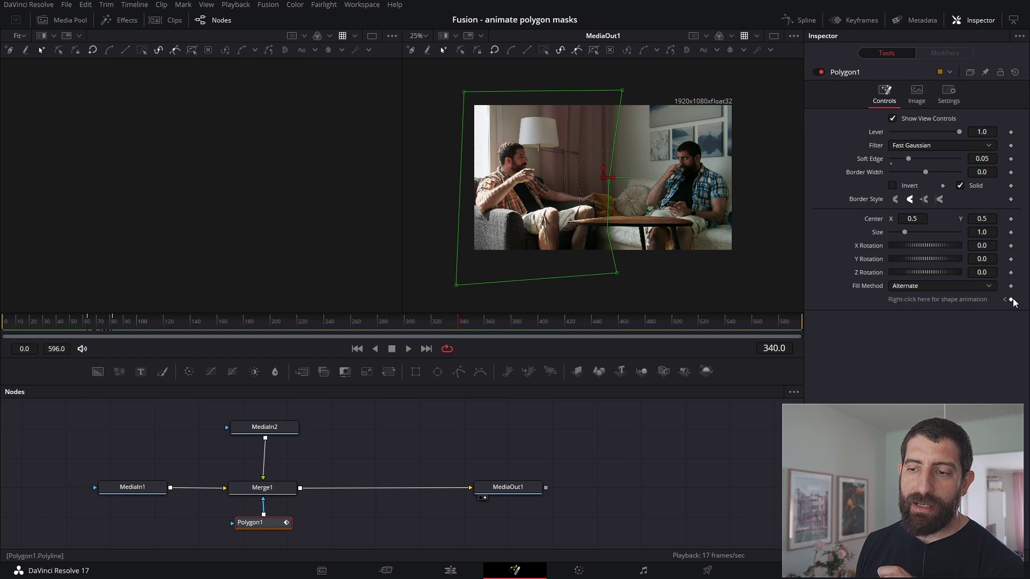
{"action": "left_click", "coordinate": [477, 322]}
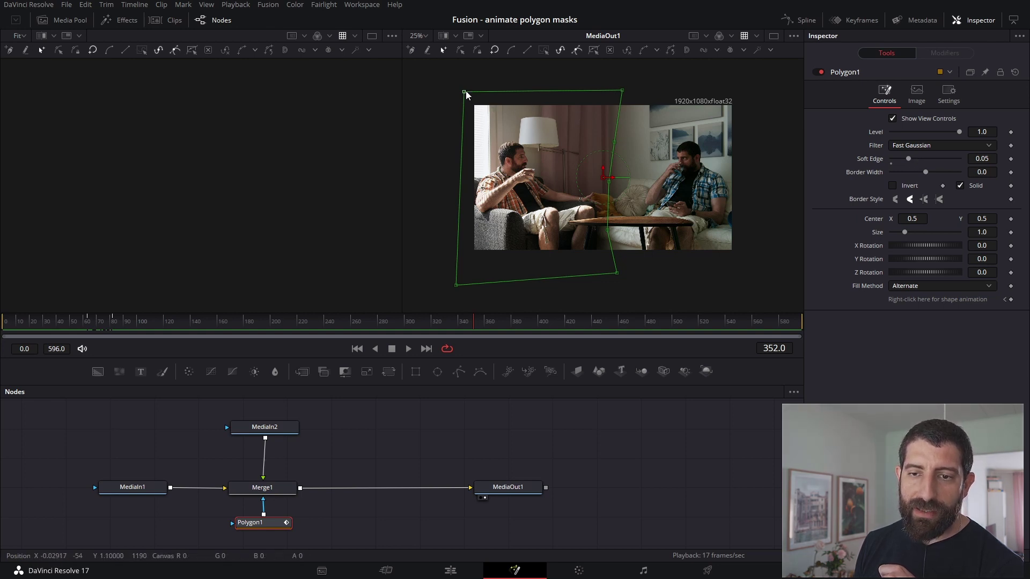
{"action": "mouse_move", "coordinate": [465, 92]}
{"action": "left_mouse_down"}
{"action": "mouse_move", "coordinate": [476, 110]}
{"action": "mouse_move", "coordinate": [458, 91]}
{"action": "left_mouse_up"}
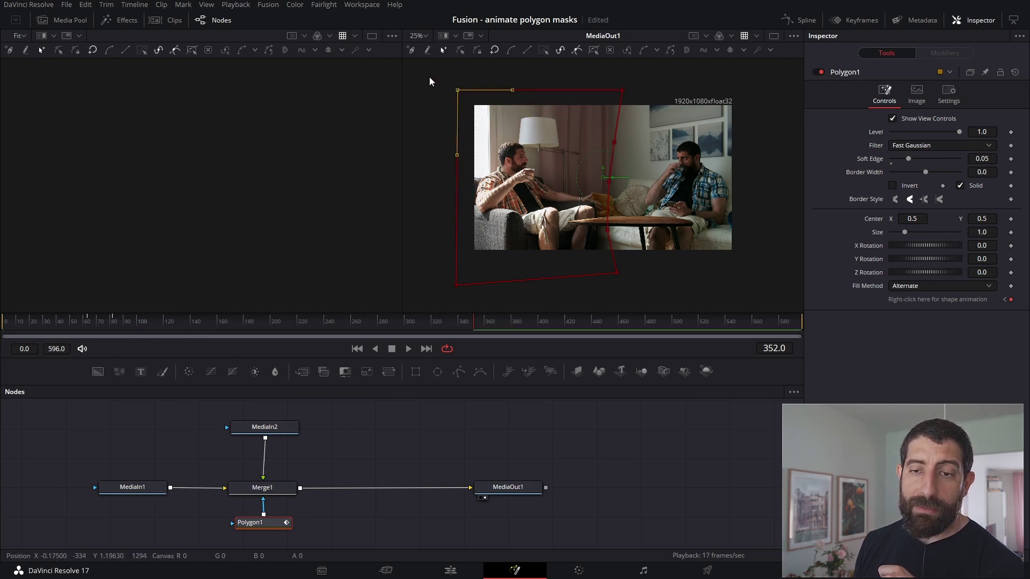